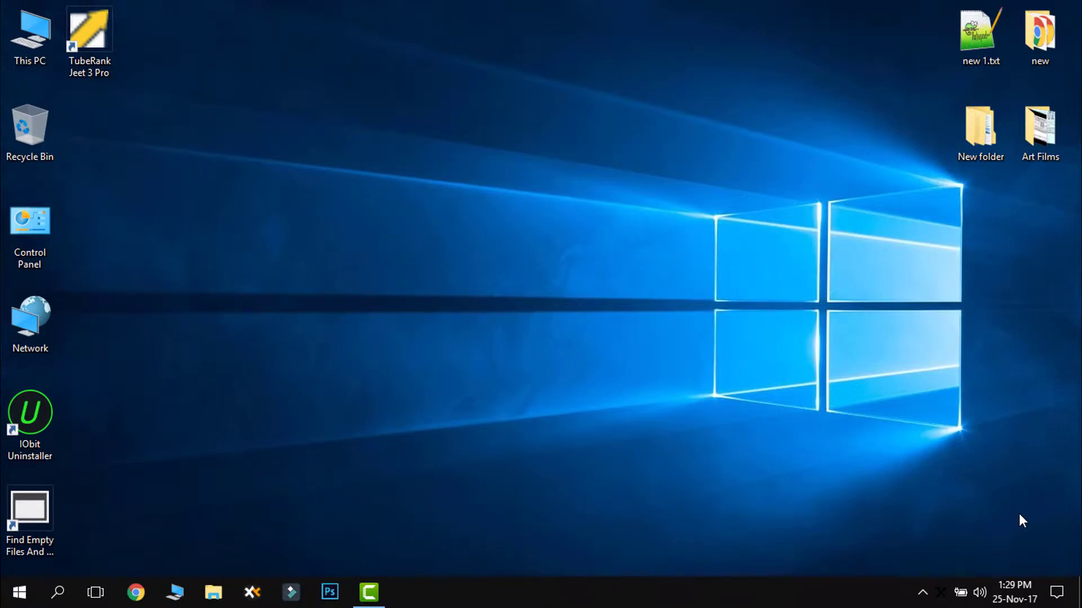
- Launch Find Empty Files And Folders from the desktop and move its window clear of the desktop icons
{"action": "left_click", "coordinate": [55, 509]}
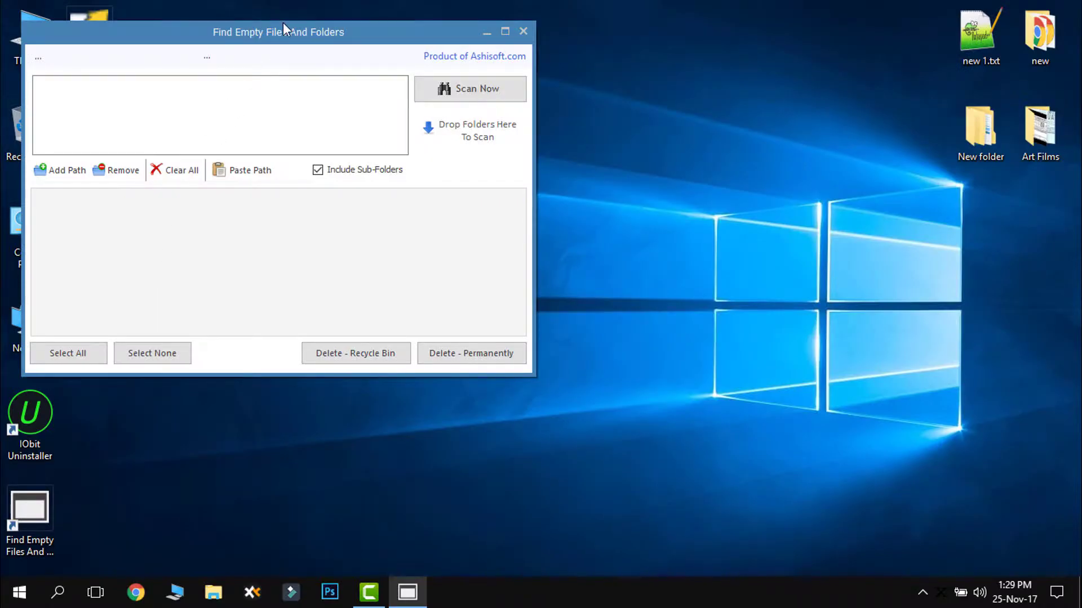
{"action": "left_click_drag", "start_coordinate": [282, 31], "coordinate": [361, 64]}
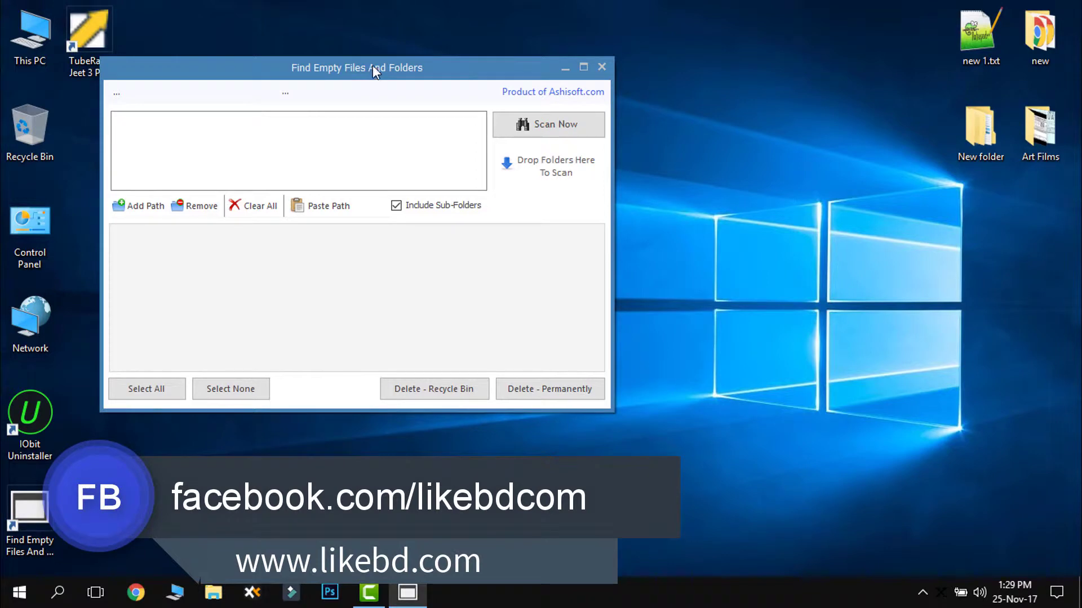
{"action": "left_click_drag", "start_coordinate": [373, 66], "coordinate": [477, 62]}
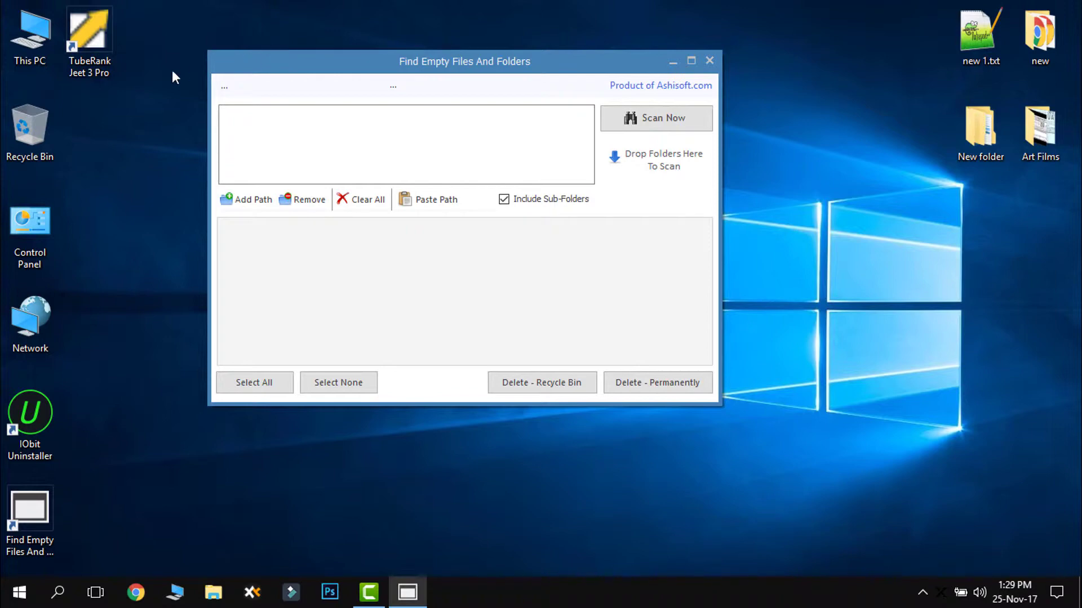
{"action": "left_click", "coordinate": [13, 48]}
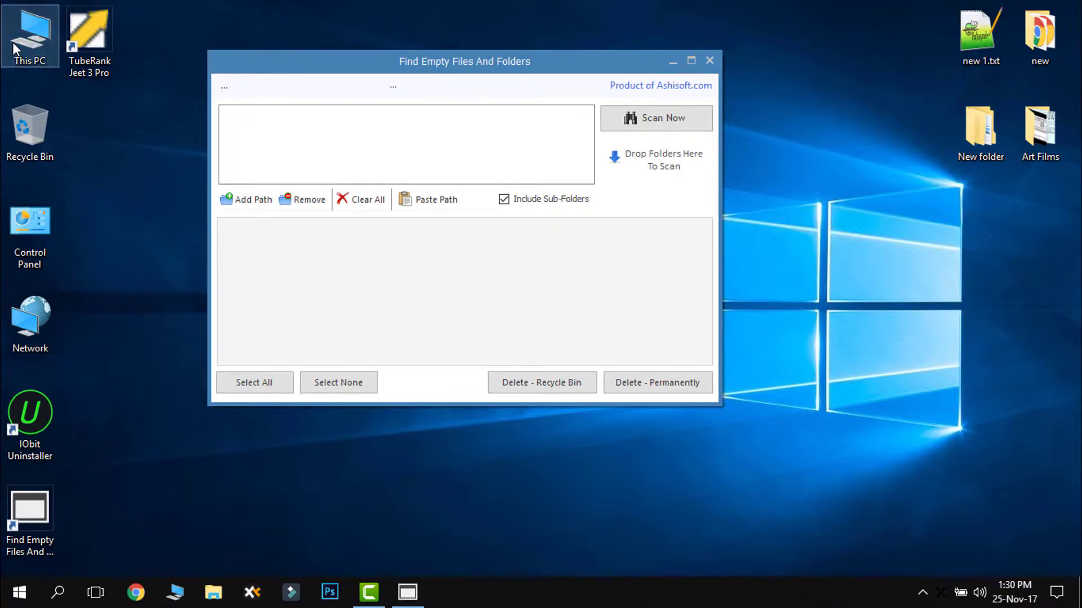
{"action": "left_click", "coordinate": [89, 40]}
{"action": "left_click", "coordinate": [164, 233]}
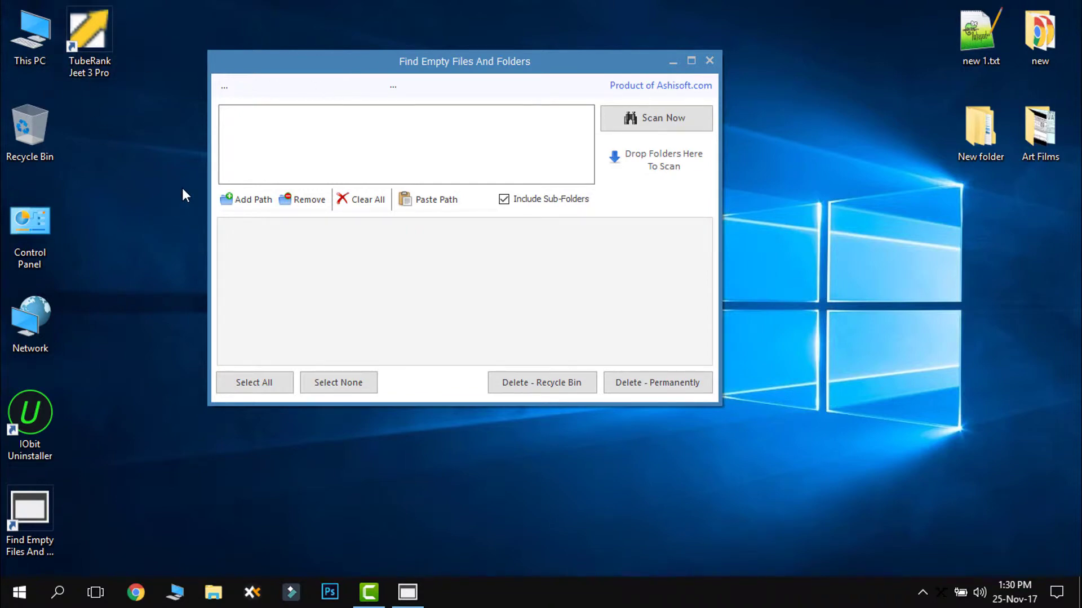
- Switch to File Explorer and open New folder on the Movies & Natoks (G:) drive
{"action": "key", "text": "super+e"}
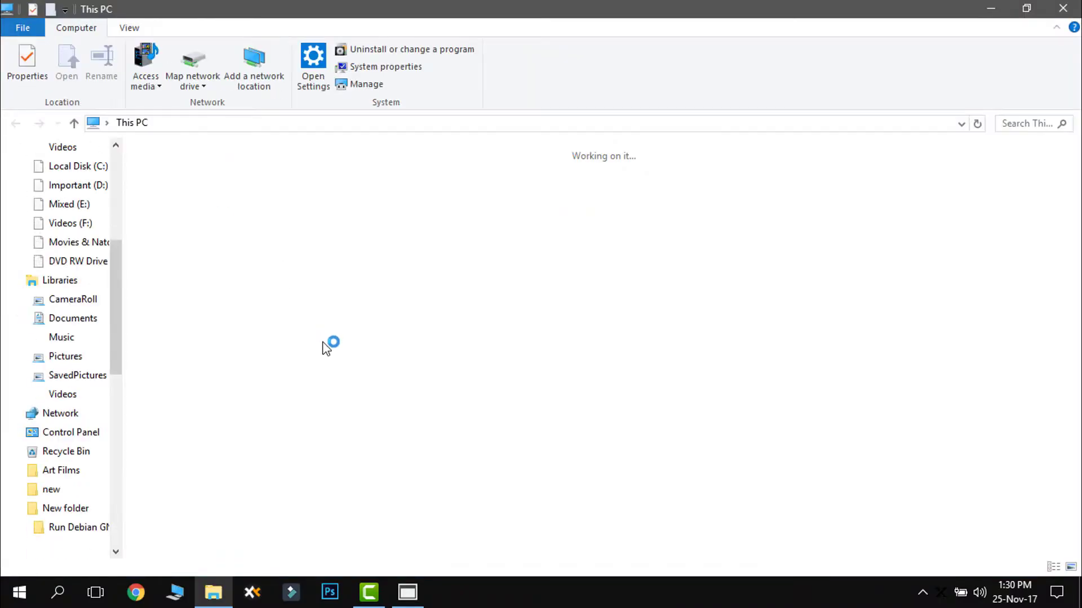
{"action": "left_click", "coordinate": [260, 349]}
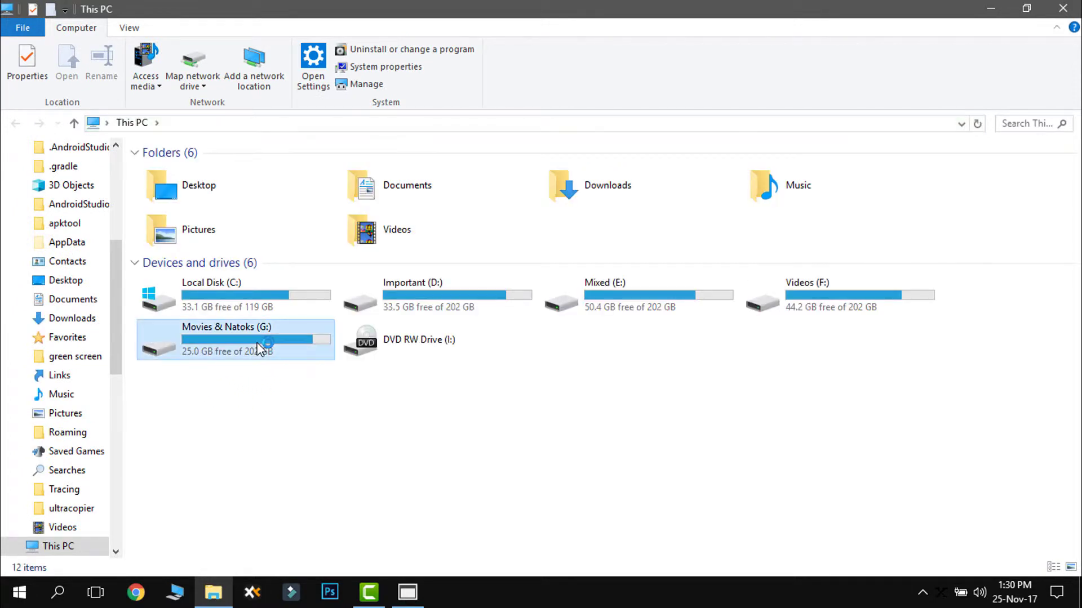
{"action": "double_click", "coordinate": [260, 349]}
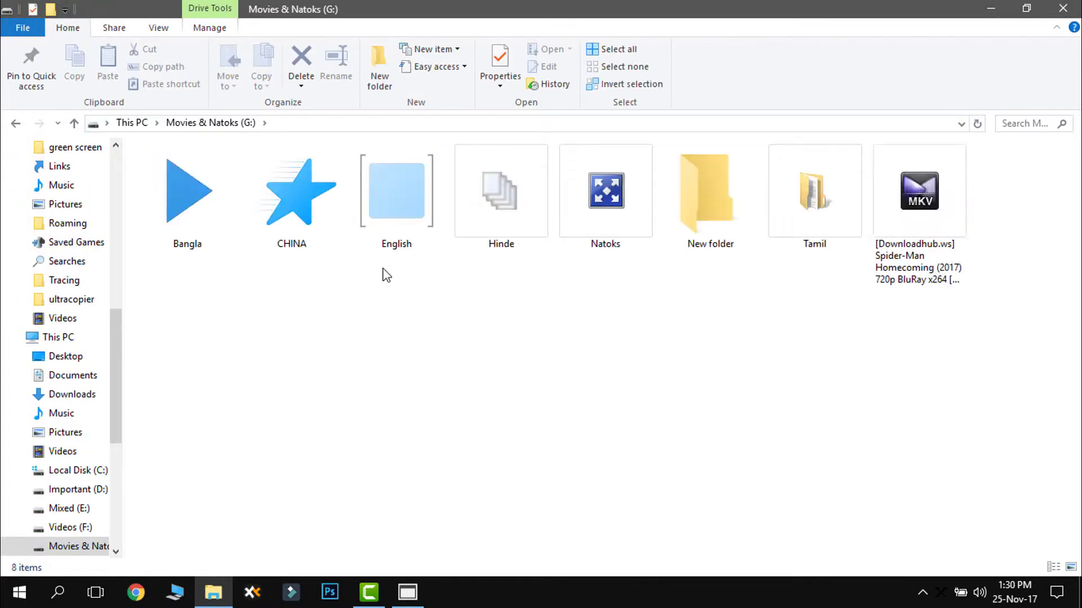
{"action": "double_click", "coordinate": [720, 193]}
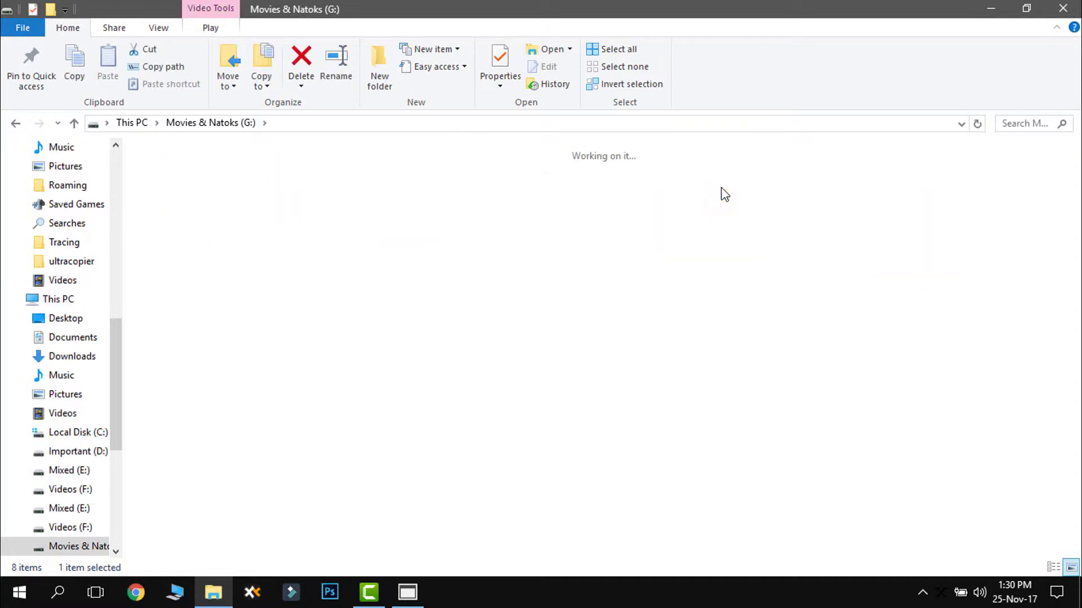
{"action": "key", "text": "BackSpace"}
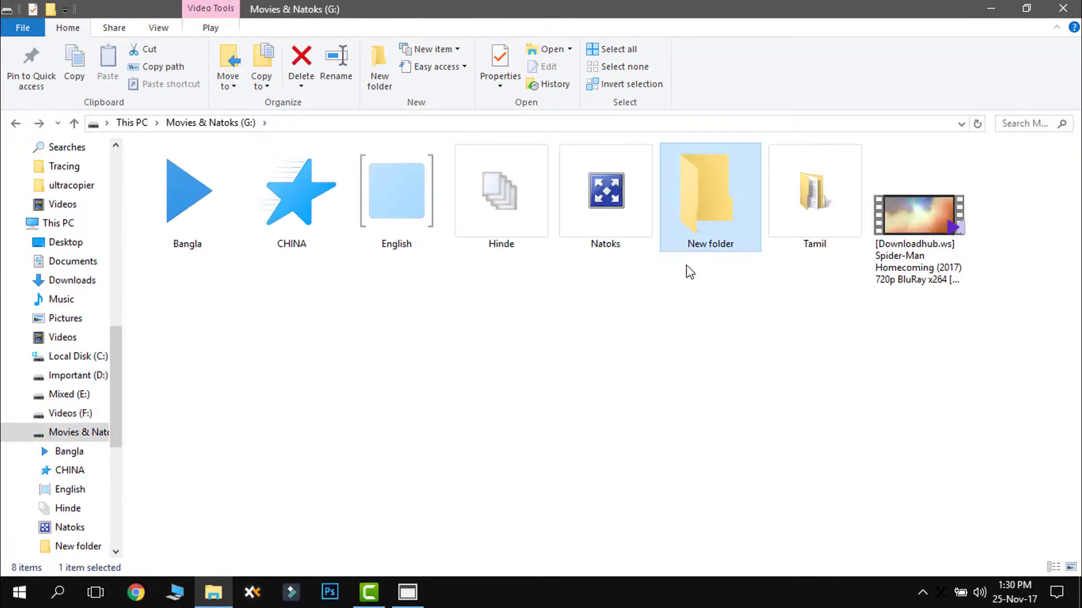
{"action": "double_click", "coordinate": [700, 217]}
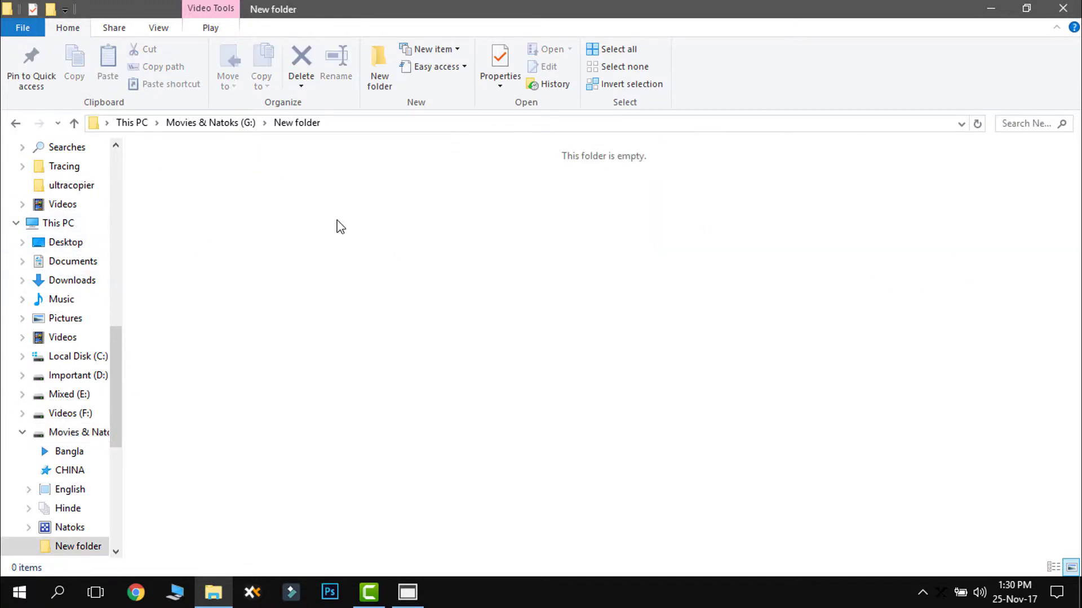
- Create a subfolder with the default name New folder and make three successive copies, each from the latest one
{"action": "left_click", "coordinate": [378, 63]}
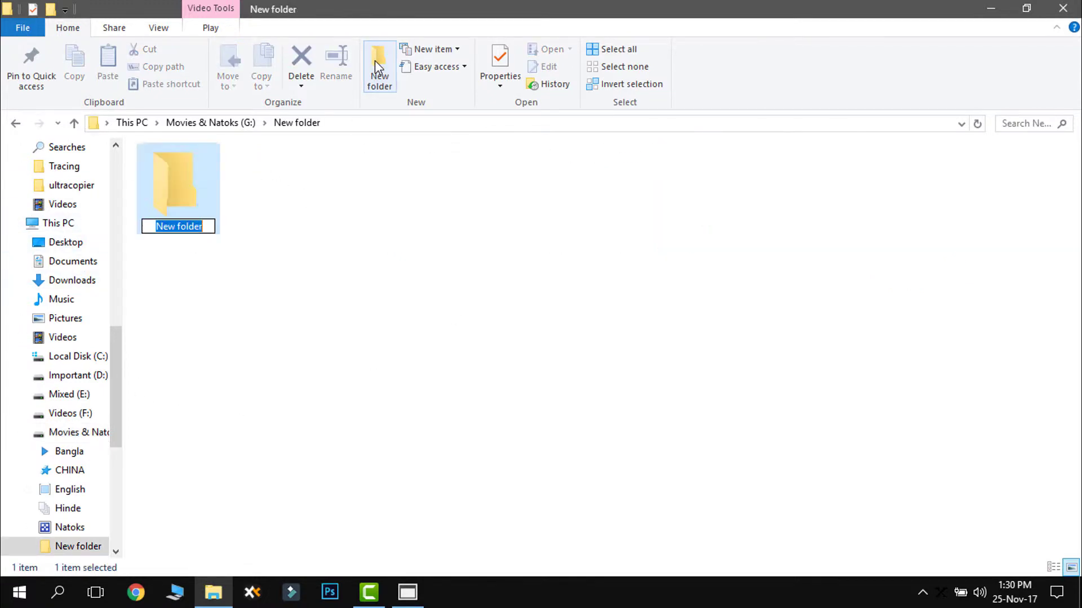
{"action": "left_click", "coordinate": [325, 306]}
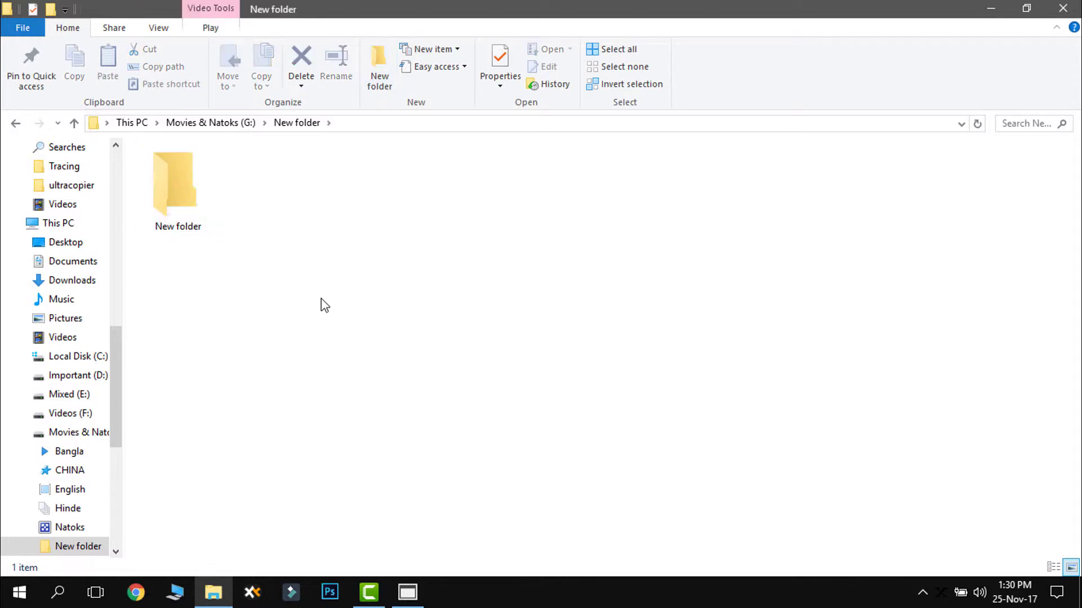
{"action": "left_click", "coordinate": [170, 201]}
{"action": "key", "text": "ctrl+c"}
{"action": "key", "text": "ctrl+v"}
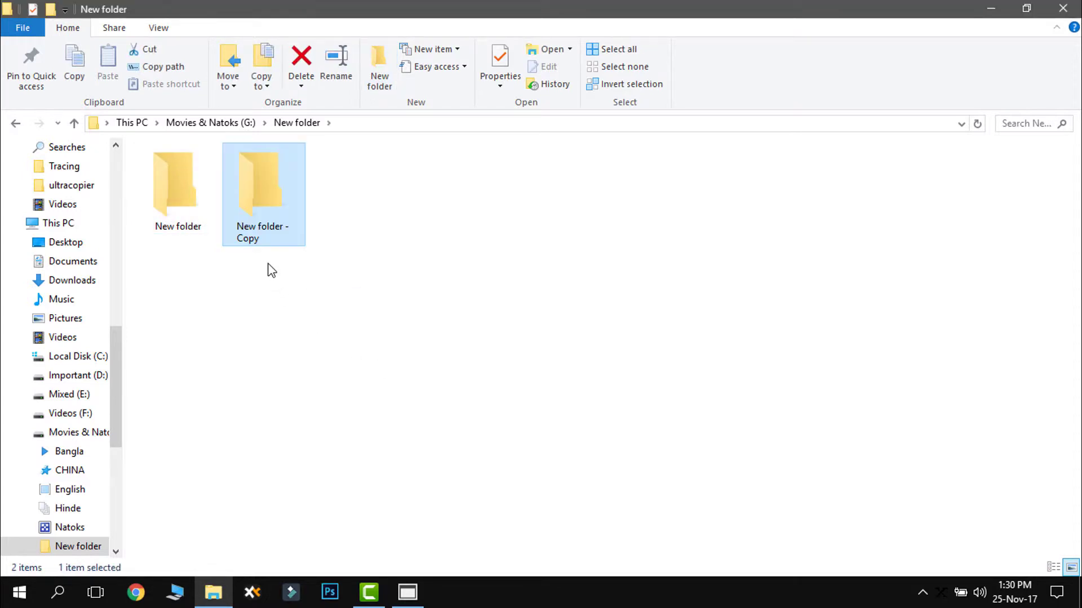
{"action": "key", "text": "ctrl+c"}
{"action": "key", "text": "ctrl+v"}
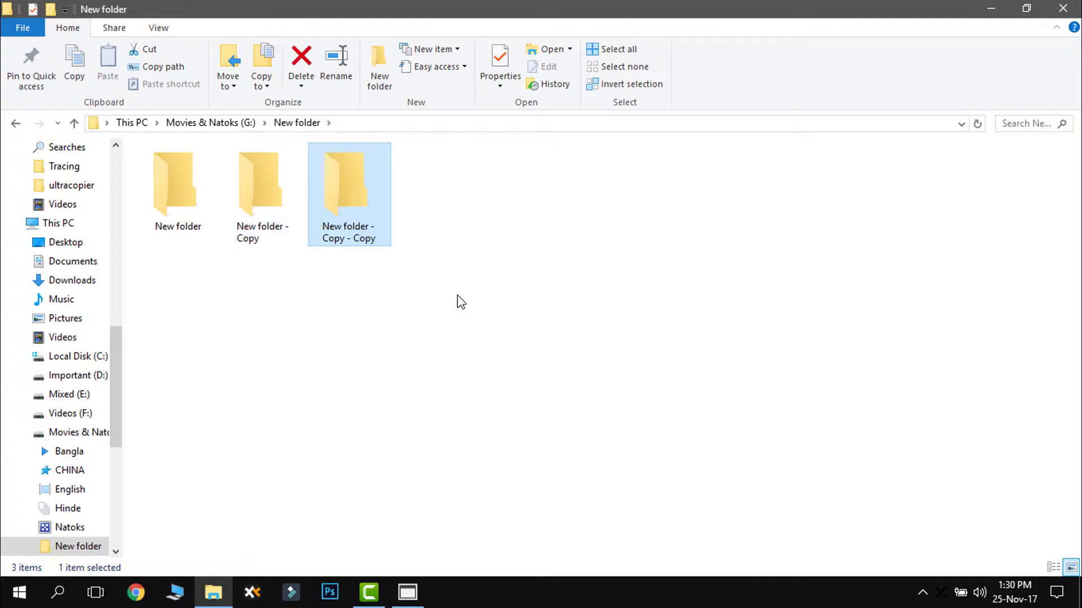
{"action": "key", "text": "ctrl+c"}
{"action": "key", "text": "ctrl+v"}
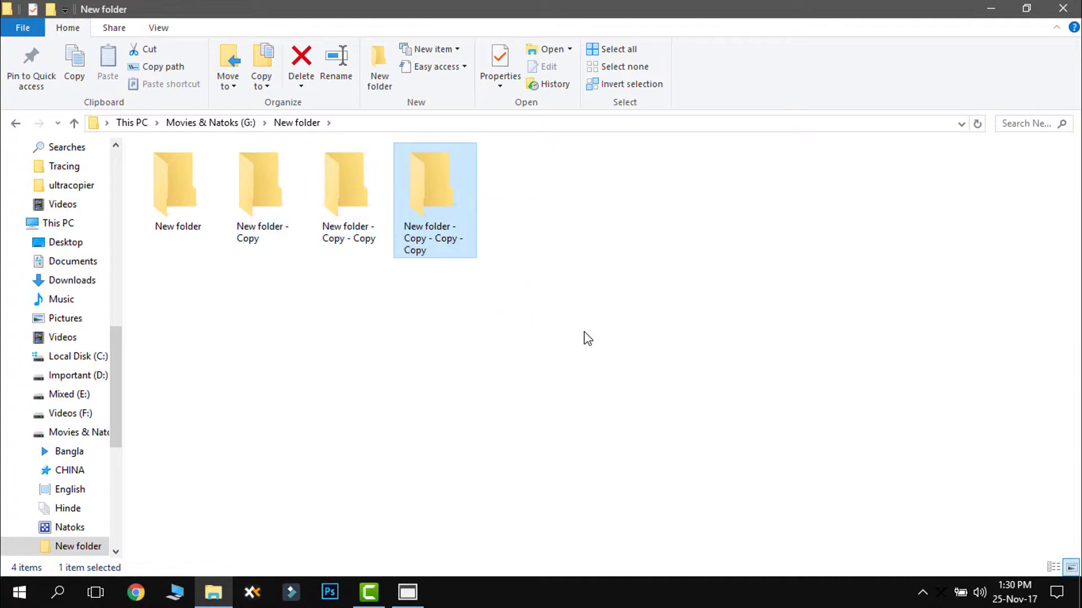
{"action": "left_click", "coordinate": [586, 338]}
- Create an empty text document with the default name inside New folder - Copy - Copy, and return to the parent New folder
{"action": "double_click", "coordinate": [341, 223]}
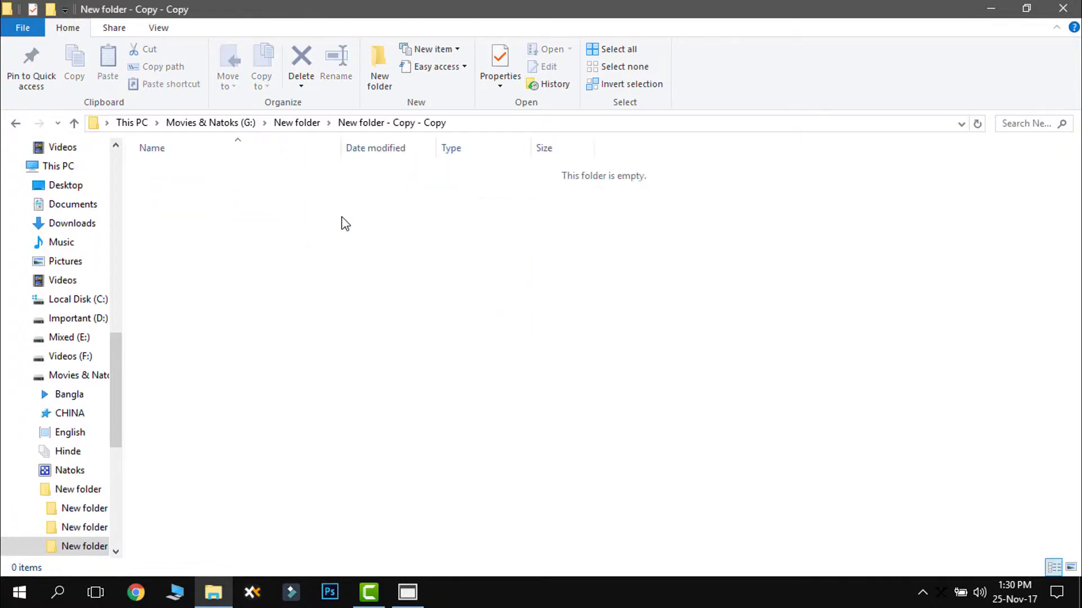
{"action": "right_click", "coordinate": [342, 217]}
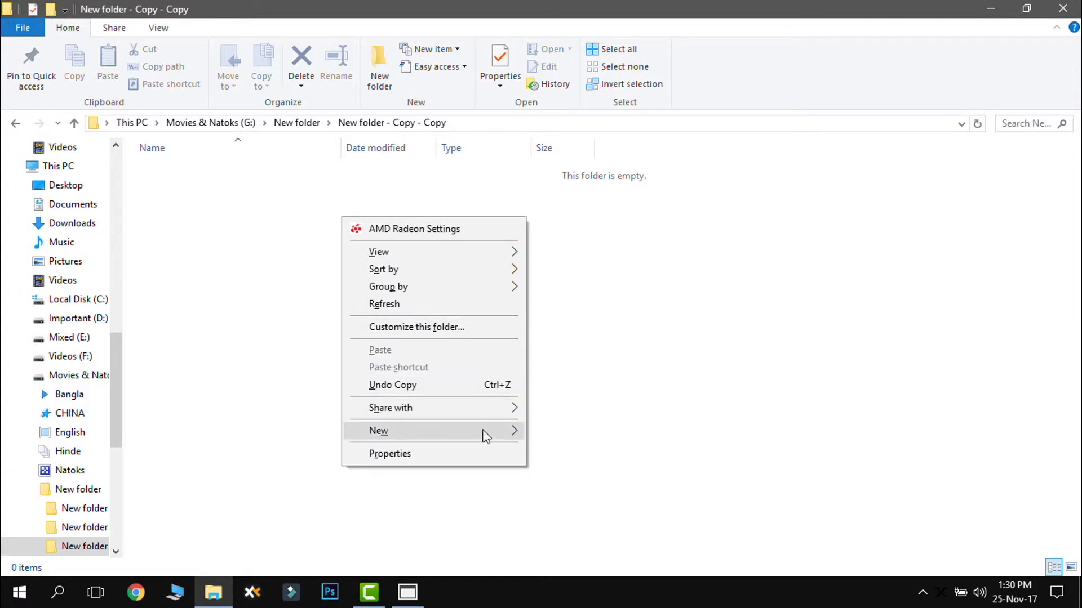
{"action": "mouse_move", "coordinate": [482, 430]}
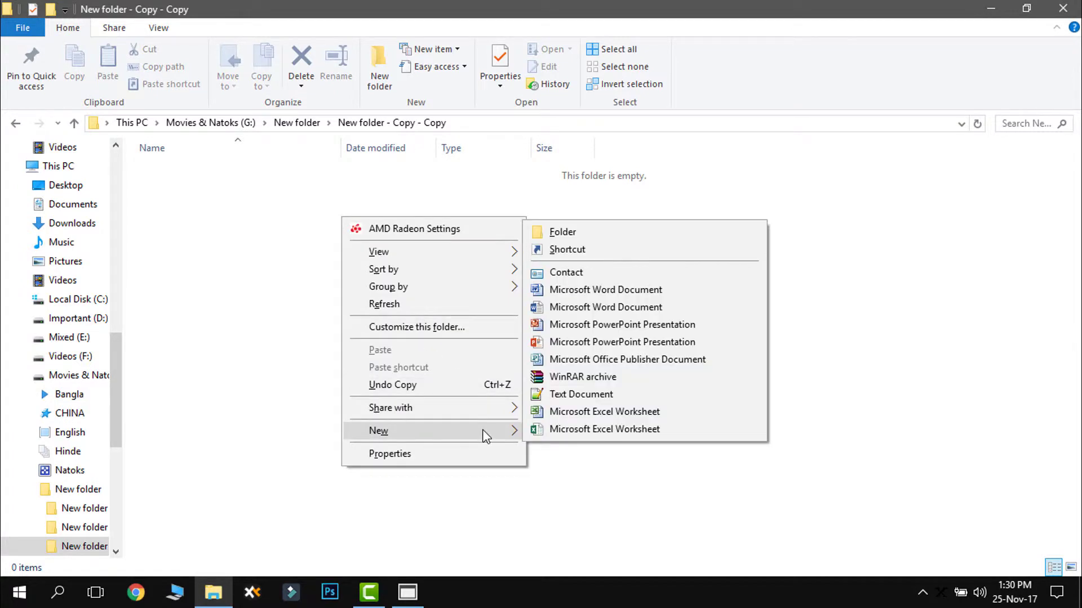
{"action": "left_click", "coordinate": [573, 394]}
{"action": "left_click", "coordinate": [572, 398]}
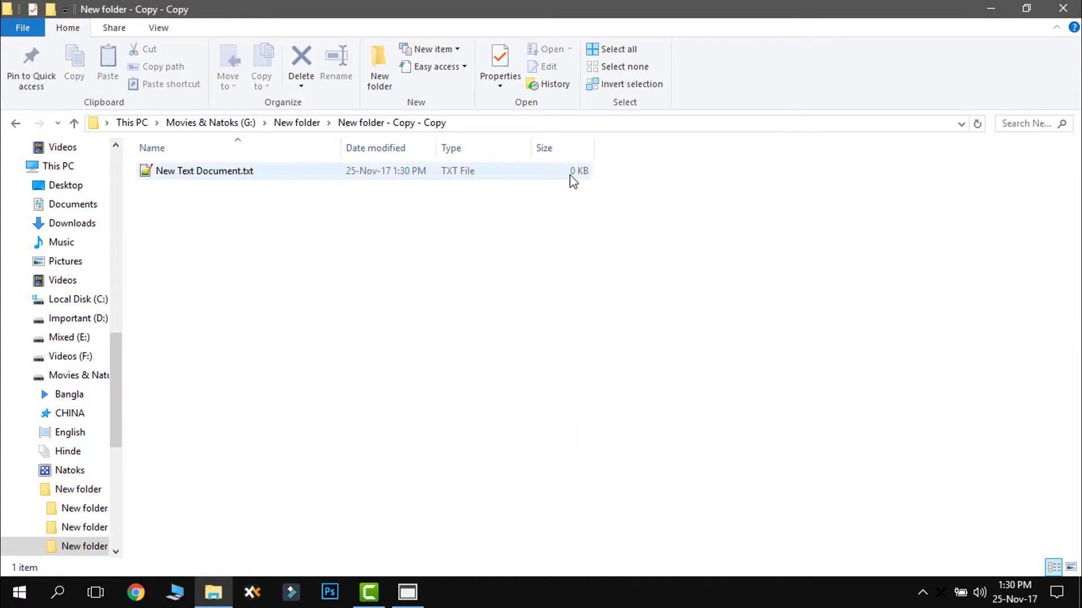
{"action": "key", "text": "alt+Up"}
{"action": "key", "text": "alt+Up"}
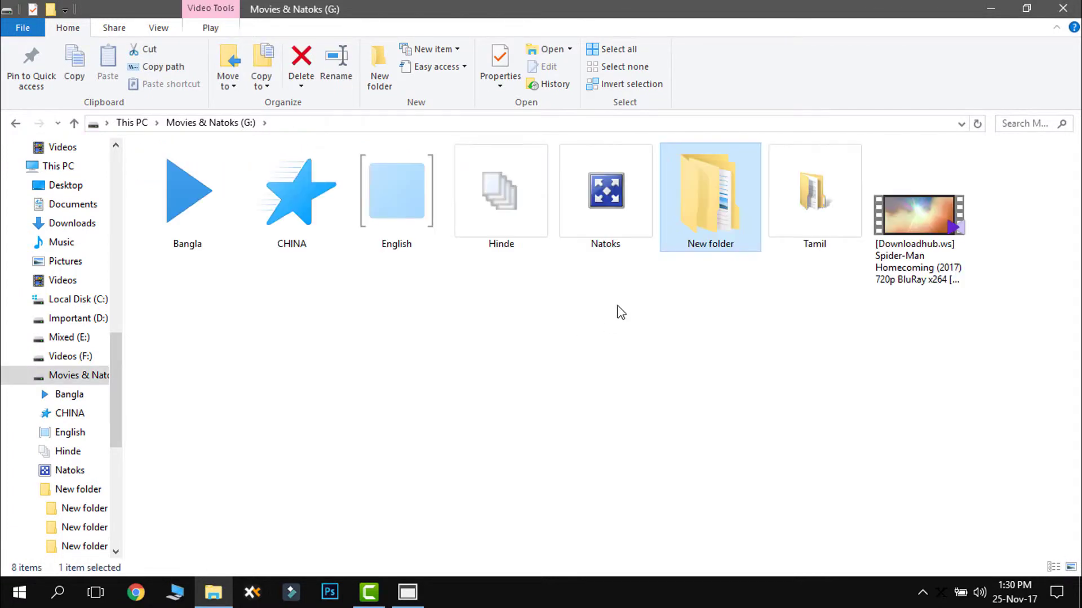
{"action": "double_click", "coordinate": [684, 230]}
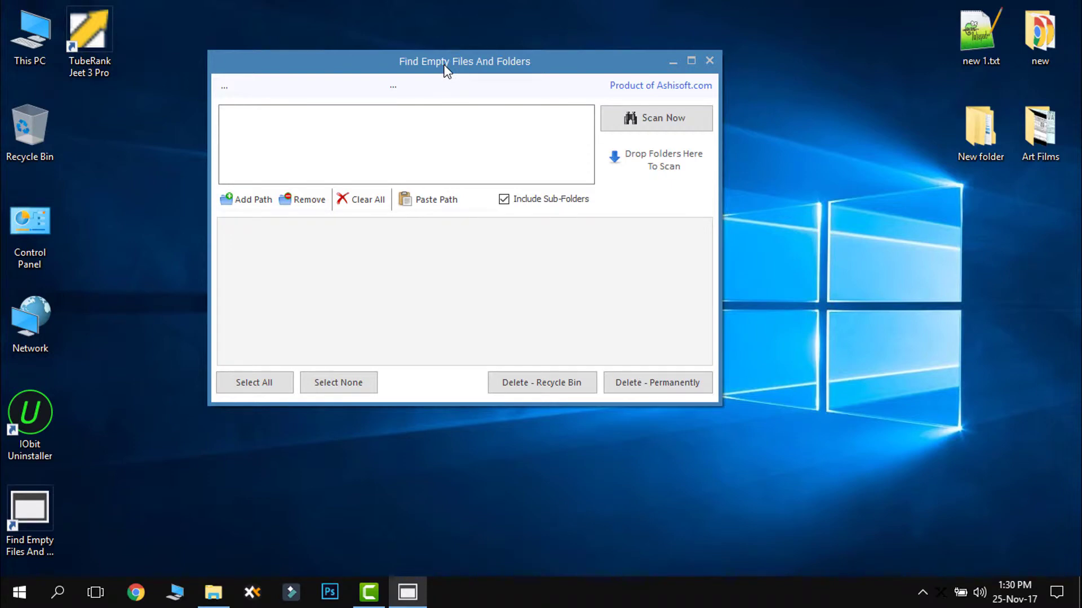
- In Find Empty Files And Folders, add the Movies & Natoks (G:) drive as the scan path and scan it
{"action": "left_click_drag", "start_coordinate": [444, 66], "coordinate": [498, 94]}
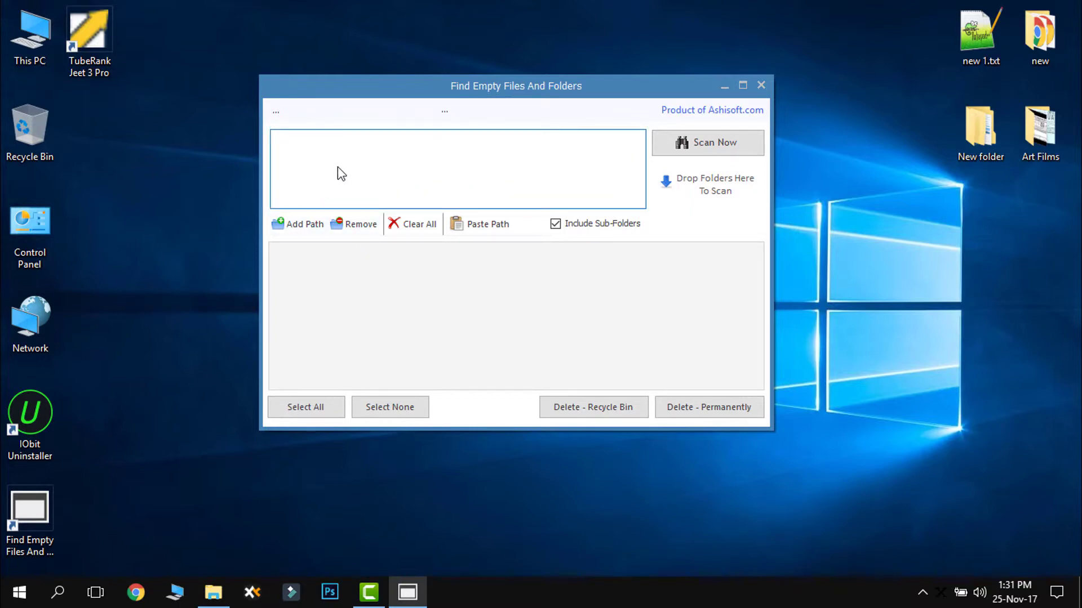
{"action": "left_click", "coordinate": [299, 227]}
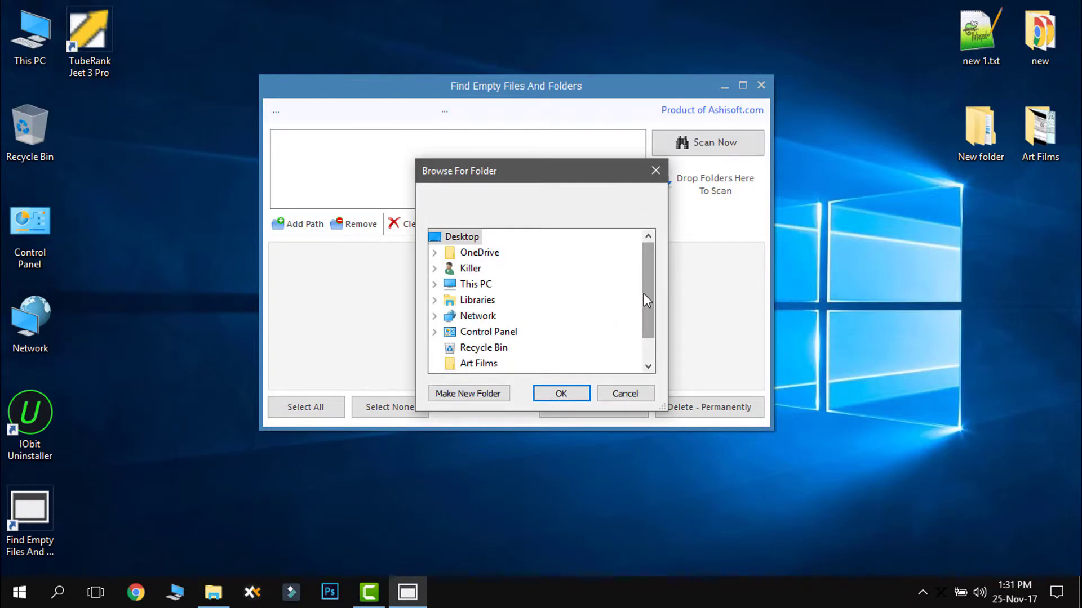
{"action": "left_click_drag", "start_coordinate": [644, 293], "coordinate": [646, 315]}
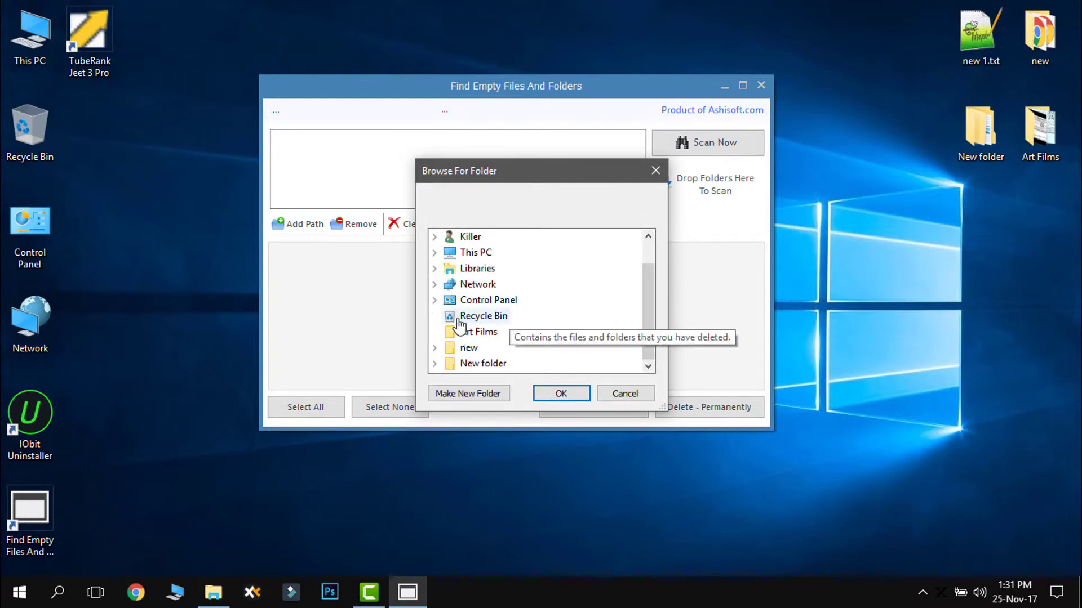
{"action": "left_click", "coordinate": [433, 253]}
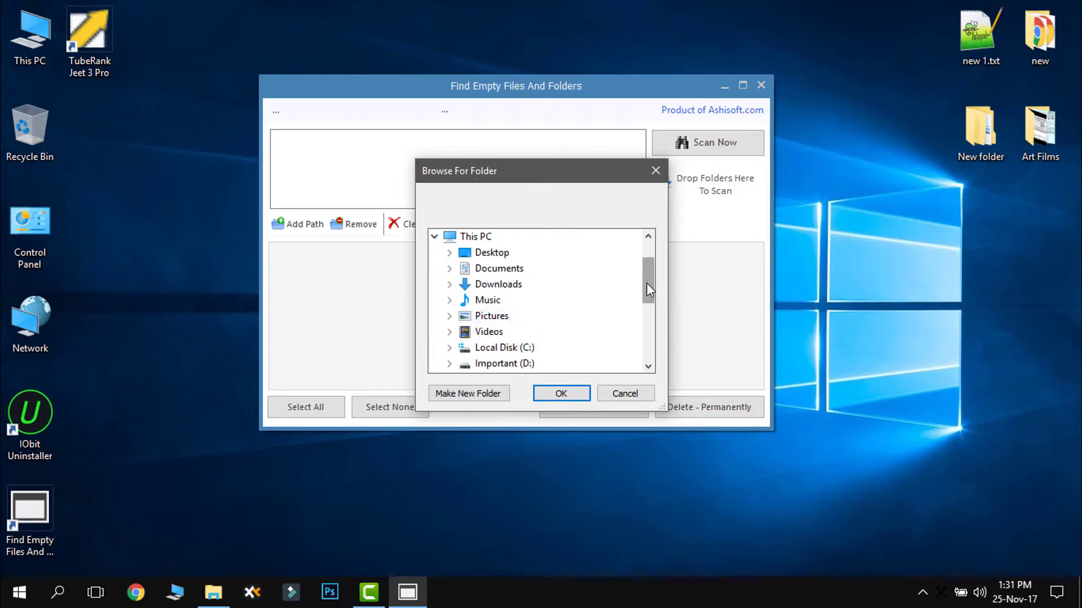
{"action": "left_click_drag", "start_coordinate": [647, 290], "coordinate": [646, 336]}
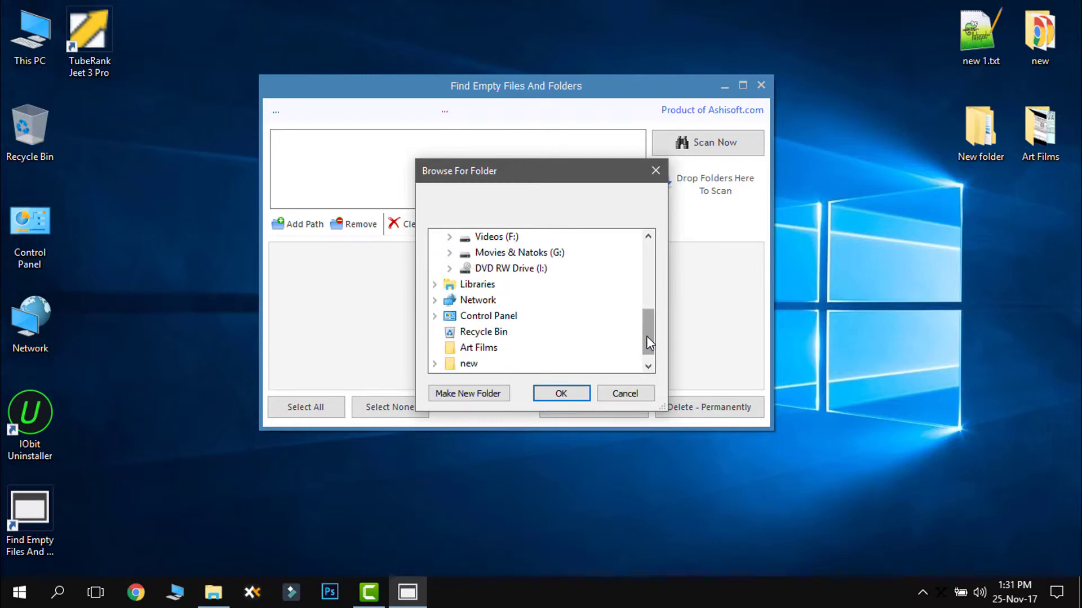
{"action": "double_click", "coordinate": [514, 253]}
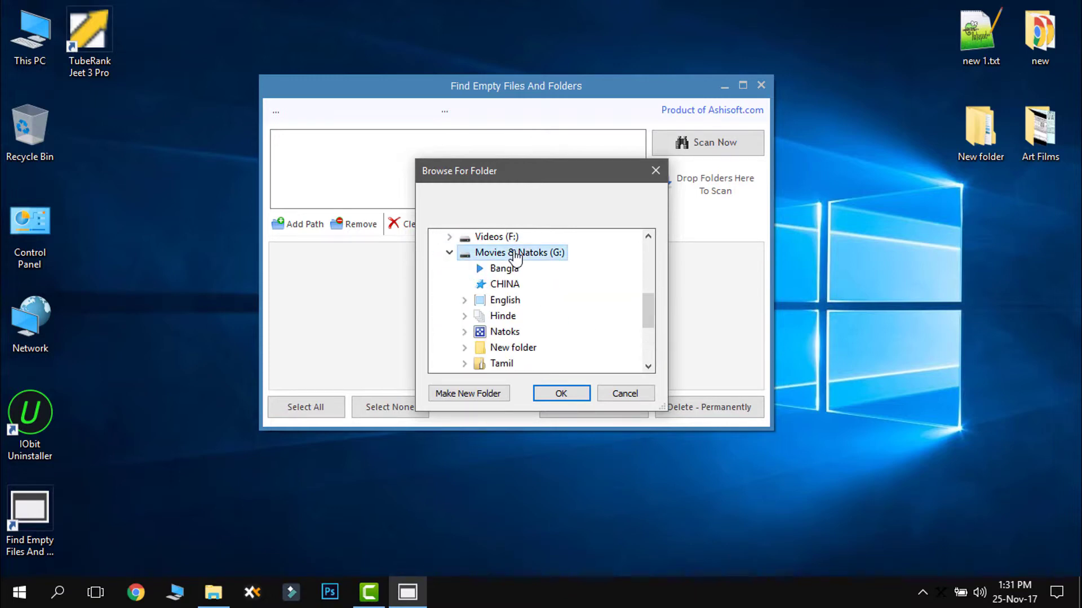
{"action": "left_click", "coordinate": [560, 395]}
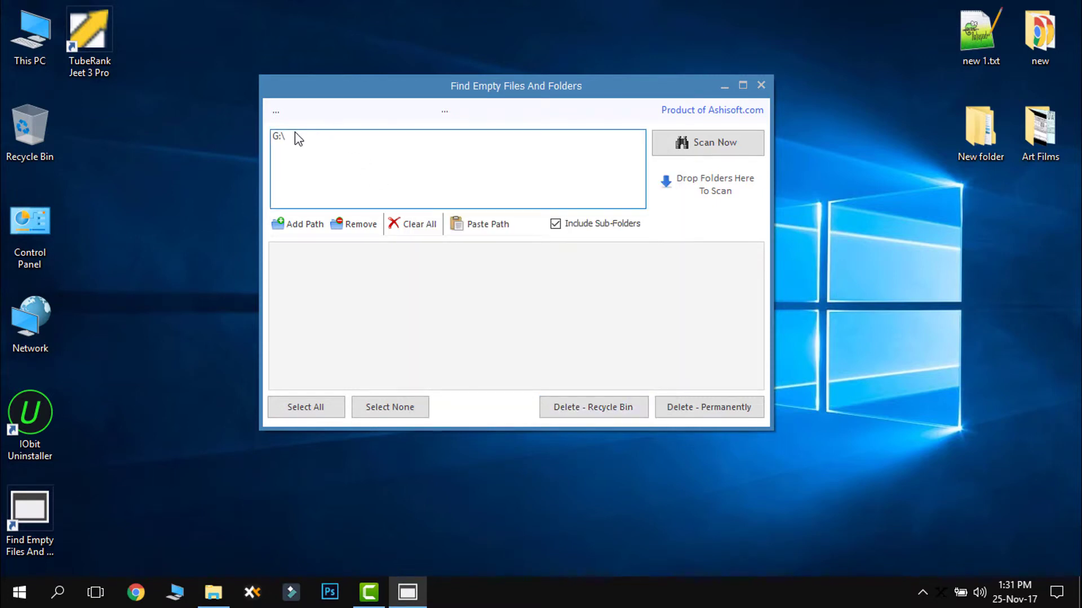
{"action": "left_click", "coordinate": [295, 134]}
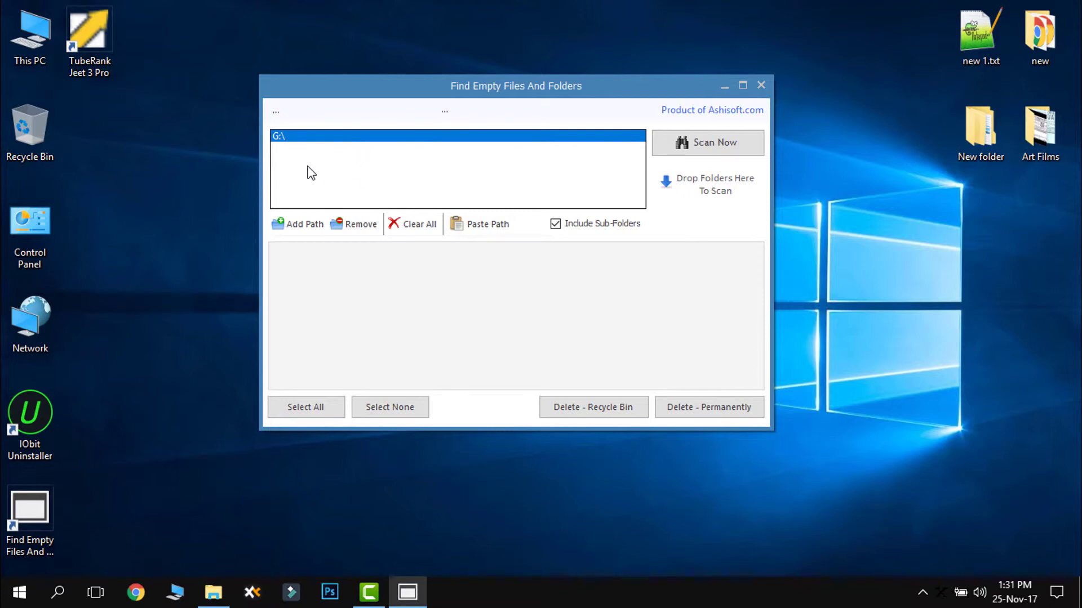
{"action": "left_click", "coordinate": [715, 145]}
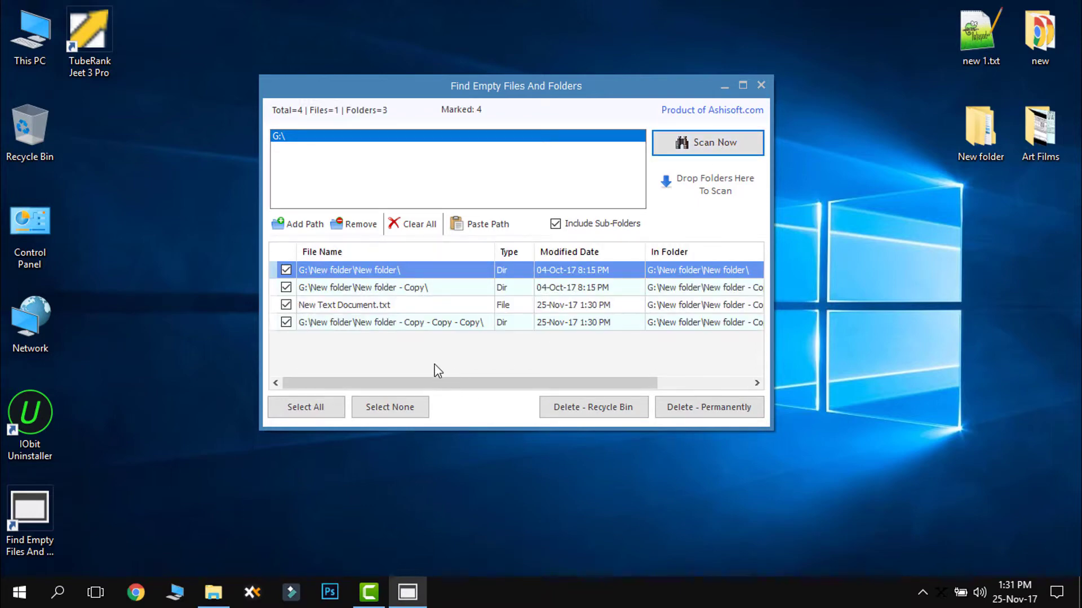
- Compare the New Text Document.txt scan result with the file in New folder - Copy - Copy in File Explorer, and return to the results
{"action": "left_click", "coordinate": [337, 308]}
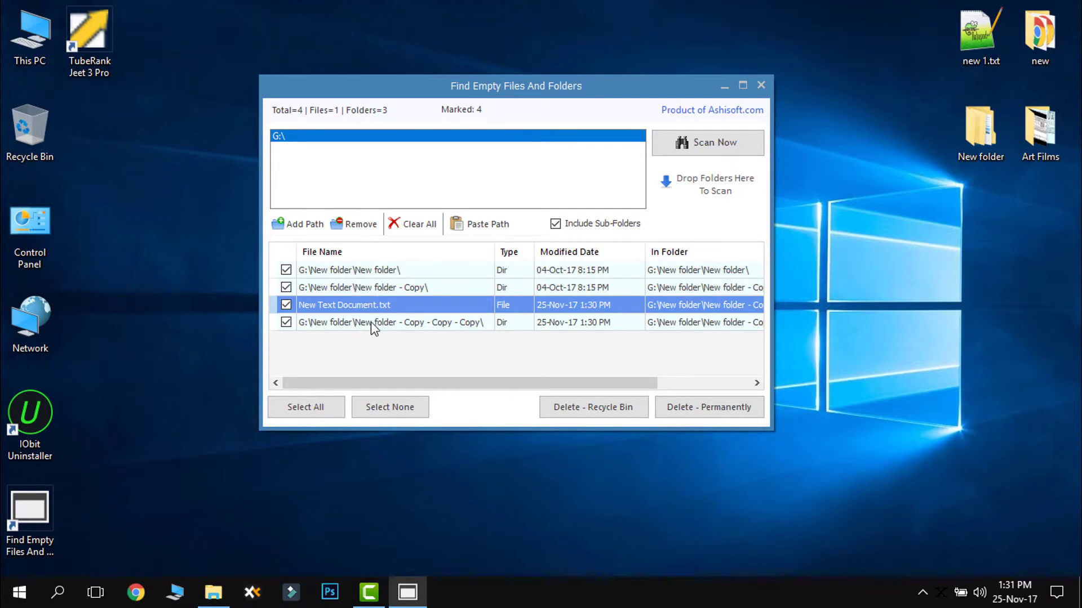
{"action": "left_click", "coordinate": [213, 591]}
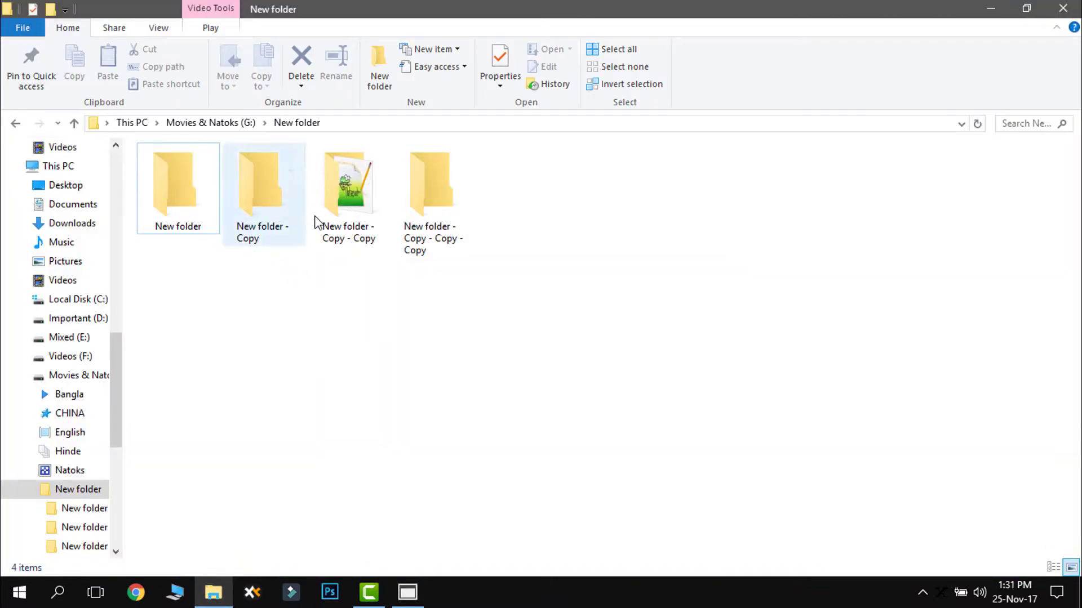
{"action": "double_click", "coordinate": [358, 213]}
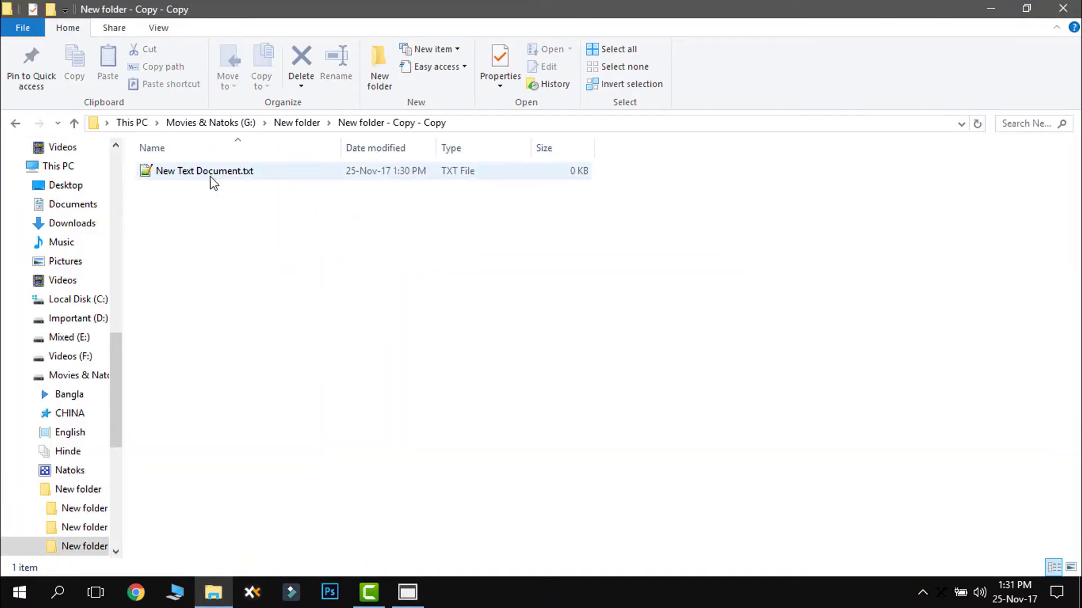
{"action": "left_click", "coordinate": [988, 8]}
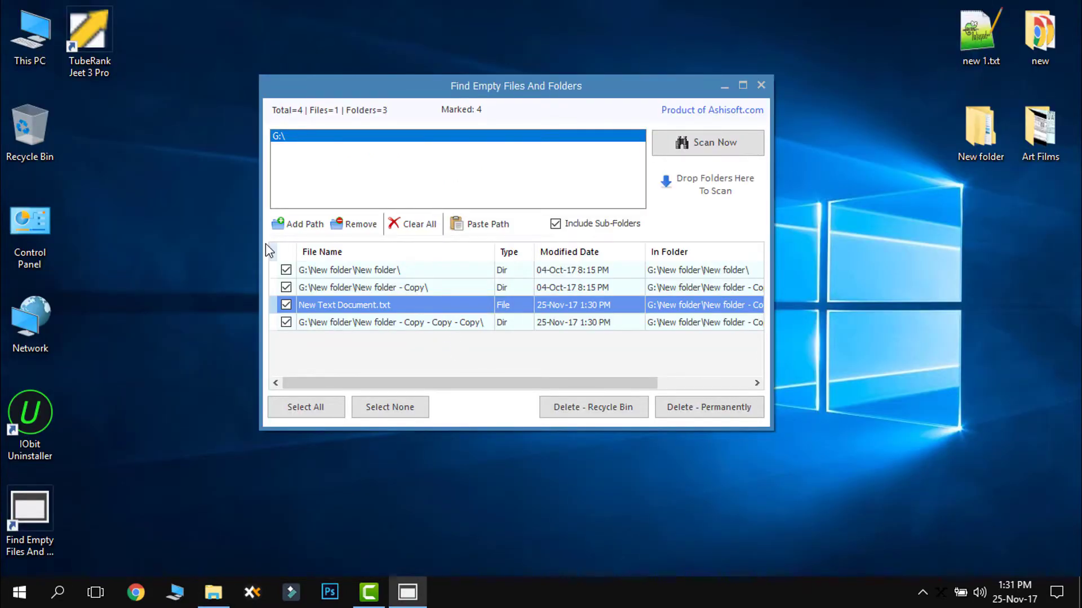
- Move all marked empty files and folders in the scan results to the Recycle Bin and confirm
{"action": "left_click", "coordinate": [584, 418]}
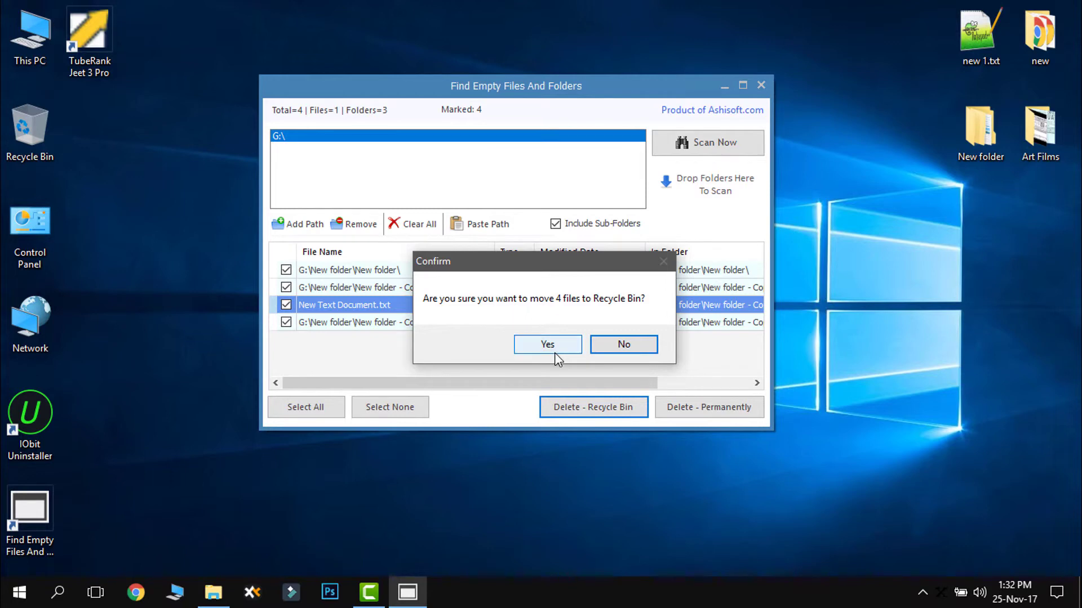
{"action": "left_click", "coordinate": [544, 346]}
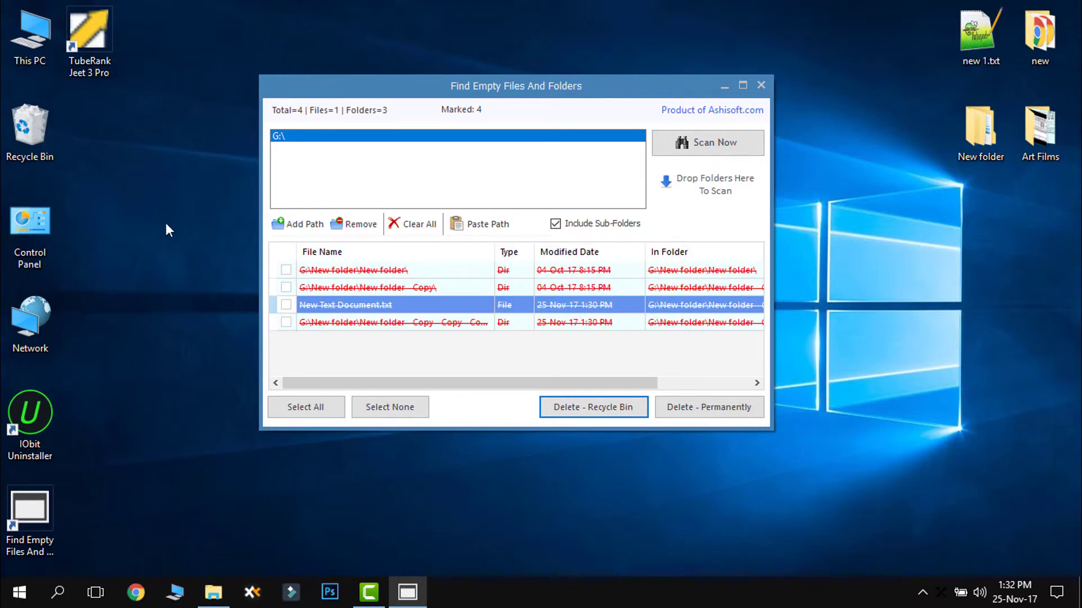
- In File Explorer, check G:\New folder and its New folder - Copy - Copy subfolder for the deleted items, and close the window
{"action": "left_click", "coordinate": [213, 592]}
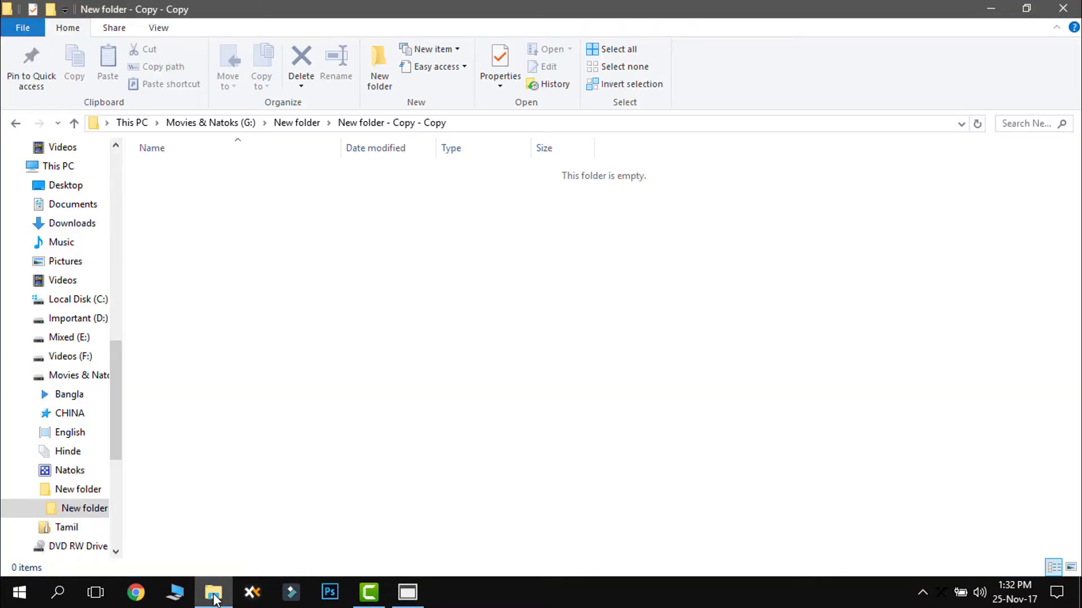
{"action": "left_click", "coordinate": [228, 123]}
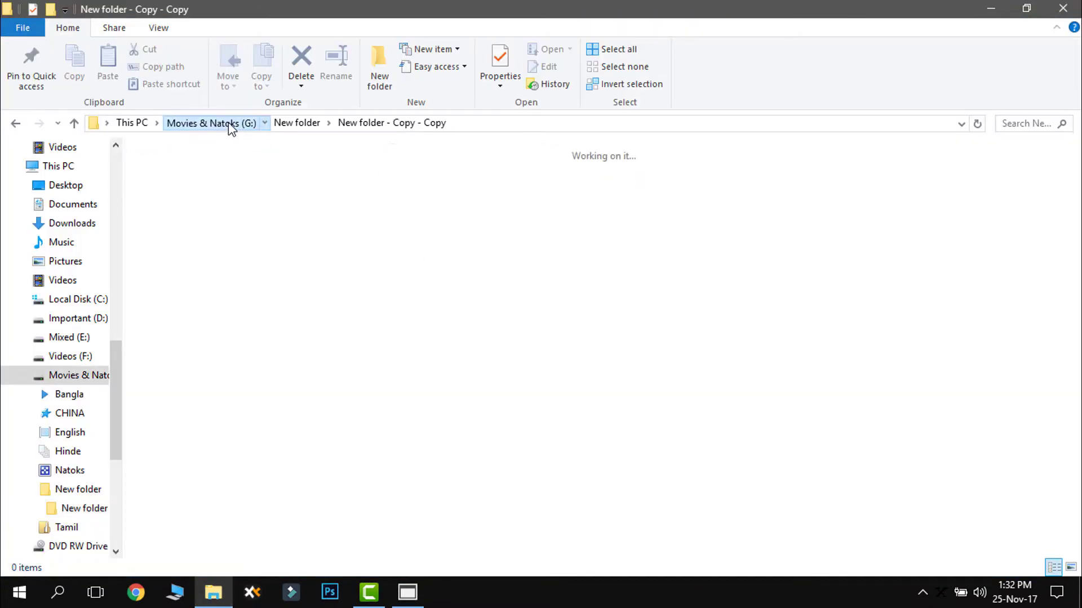
{"action": "double_click", "coordinate": [725, 191]}
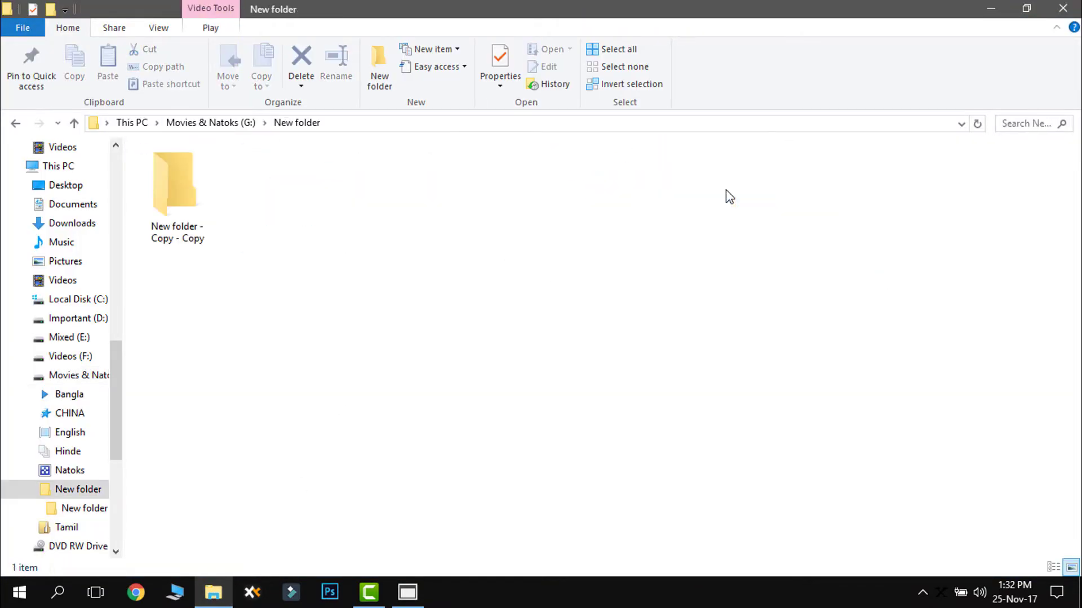
{"action": "double_click", "coordinate": [175, 193]}
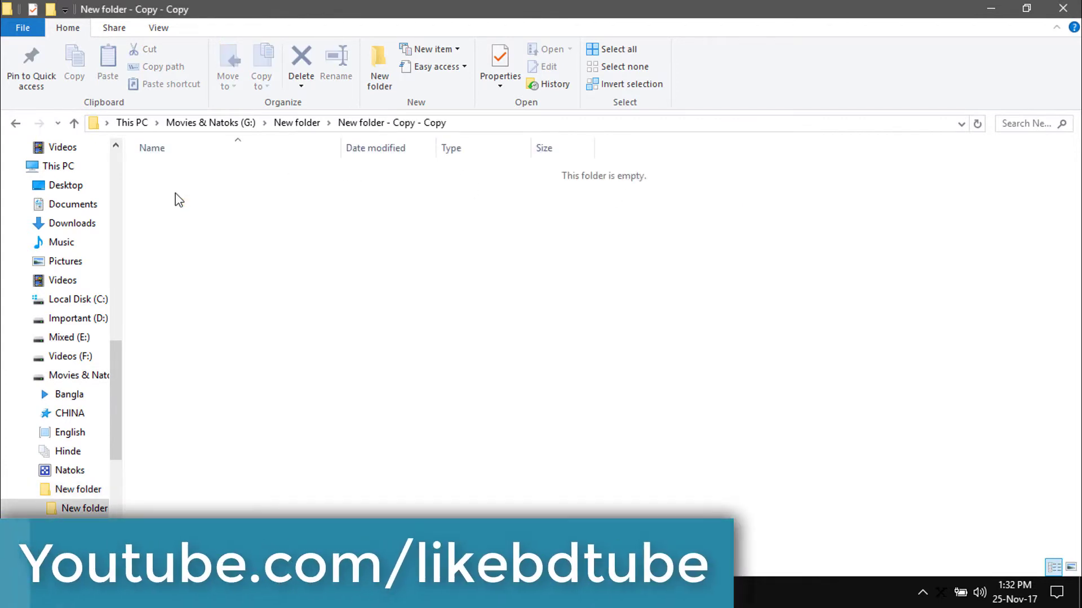
{"action": "left_click", "coordinate": [74, 123]}
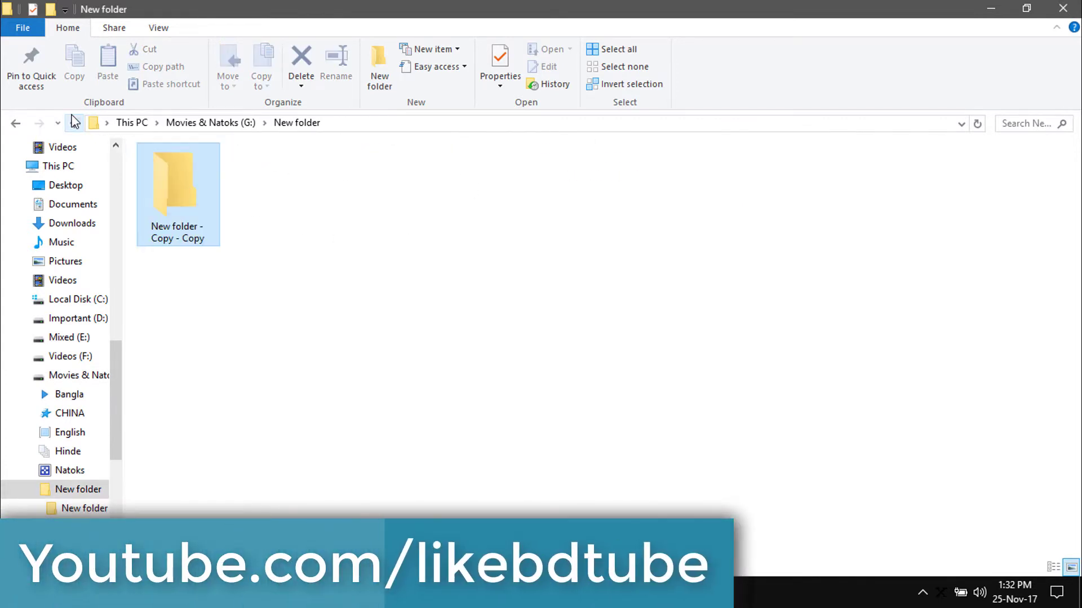
{"action": "left_click", "coordinate": [1062, 8]}
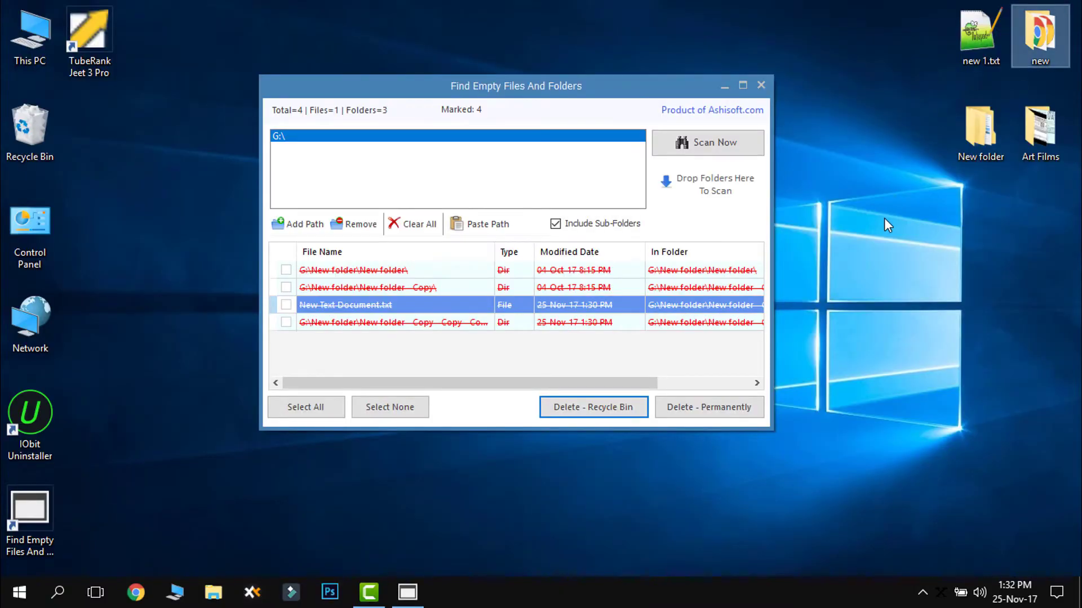
- Add the desktop's New folder to the scan paths through the folder drop area
{"action": "right_click", "coordinate": [883, 218]}
{"action": "left_click", "coordinate": [911, 291]}
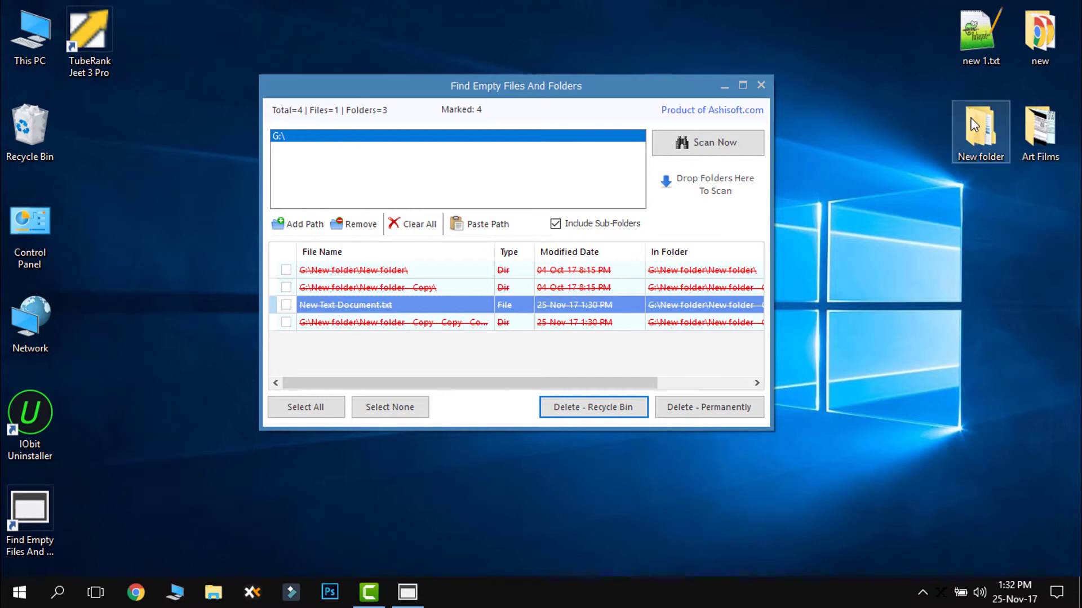
{"action": "left_click_drag", "start_coordinate": [974, 125], "coordinate": [718, 200]}
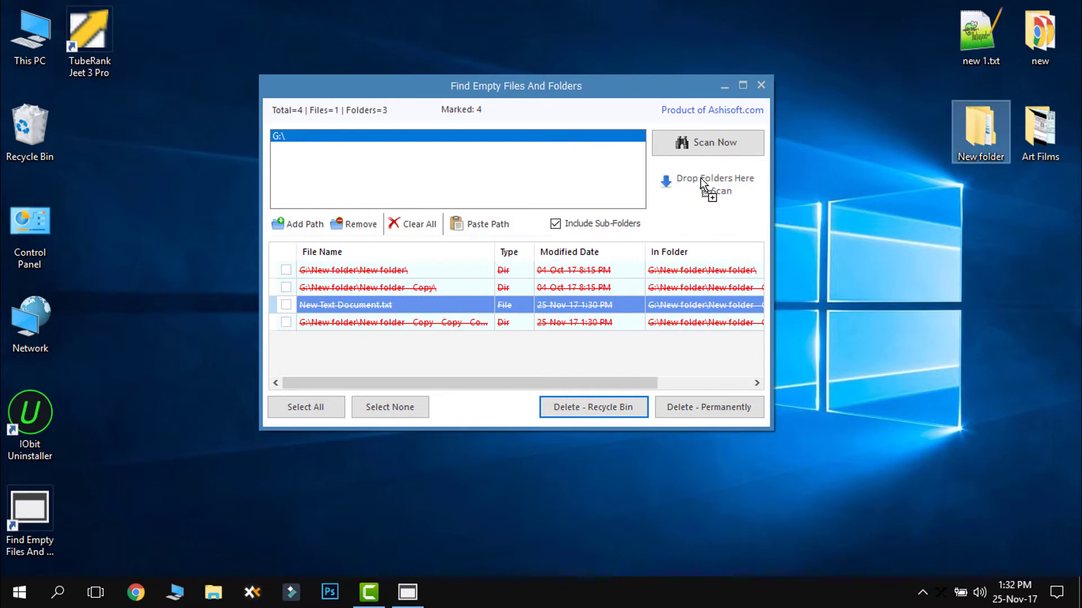
{"action": "left_click_drag", "start_coordinate": [697, 188], "coordinate": [715, 195]}
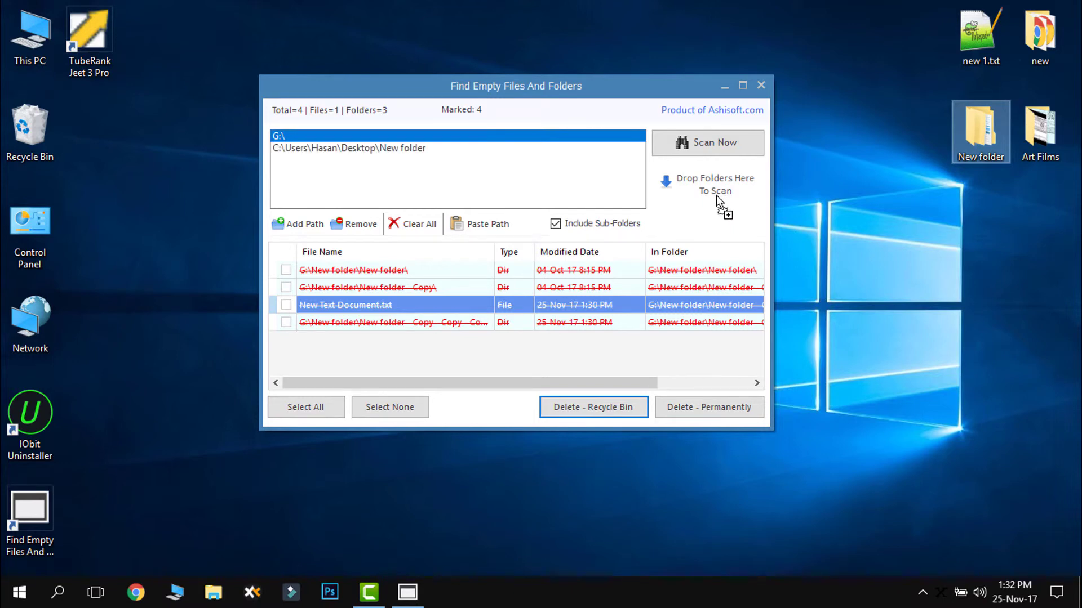
- Remove the desktop New folder path and the G:\ path from the scan list
{"action": "left_click", "coordinate": [380, 150]}
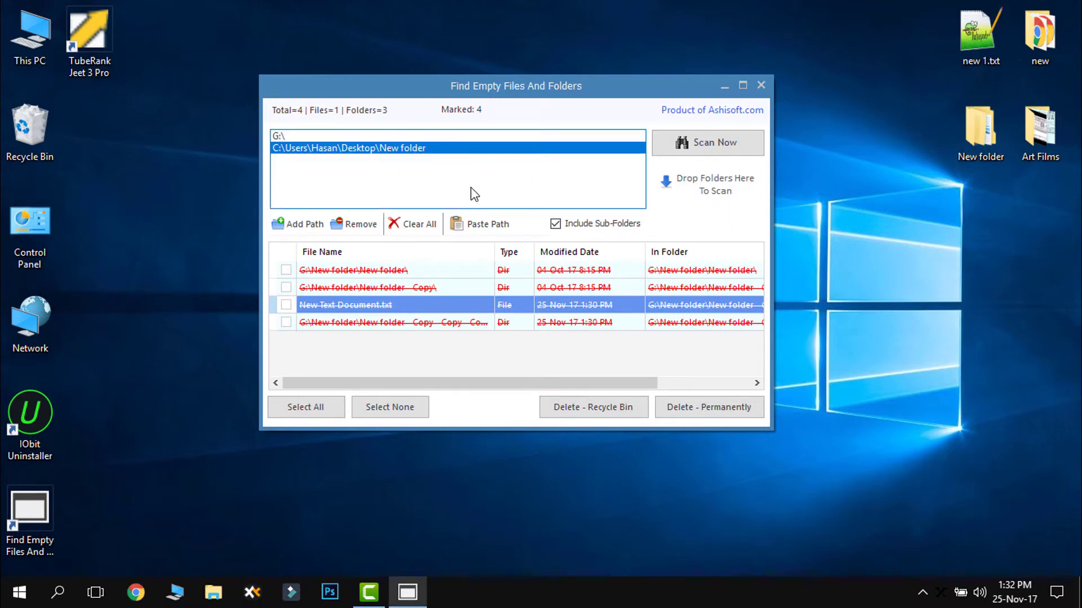
{"action": "left_click", "coordinate": [358, 224]}
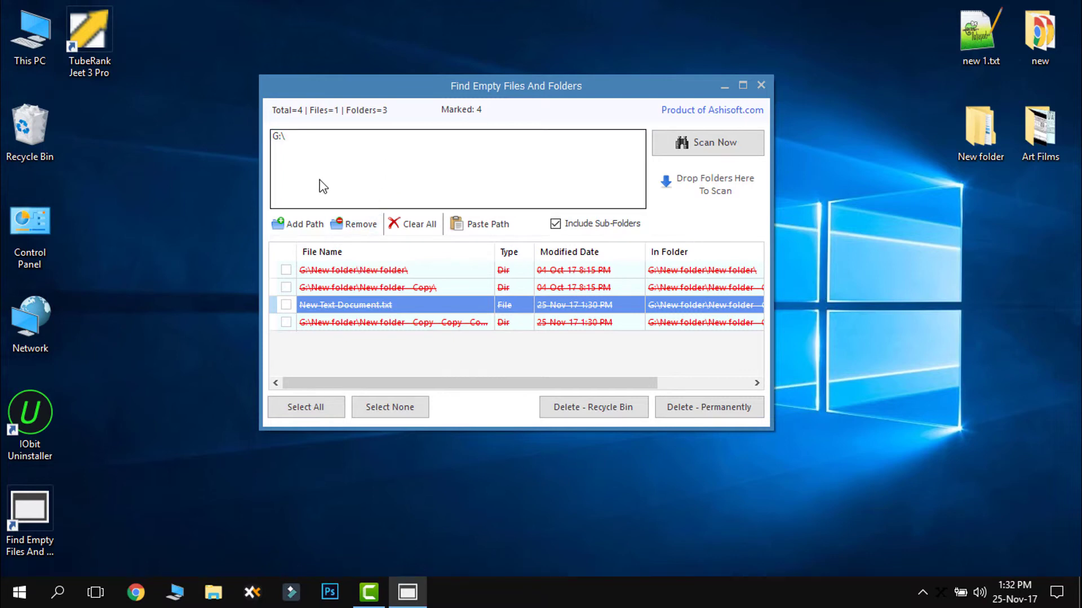
{"action": "left_click", "coordinate": [302, 141]}
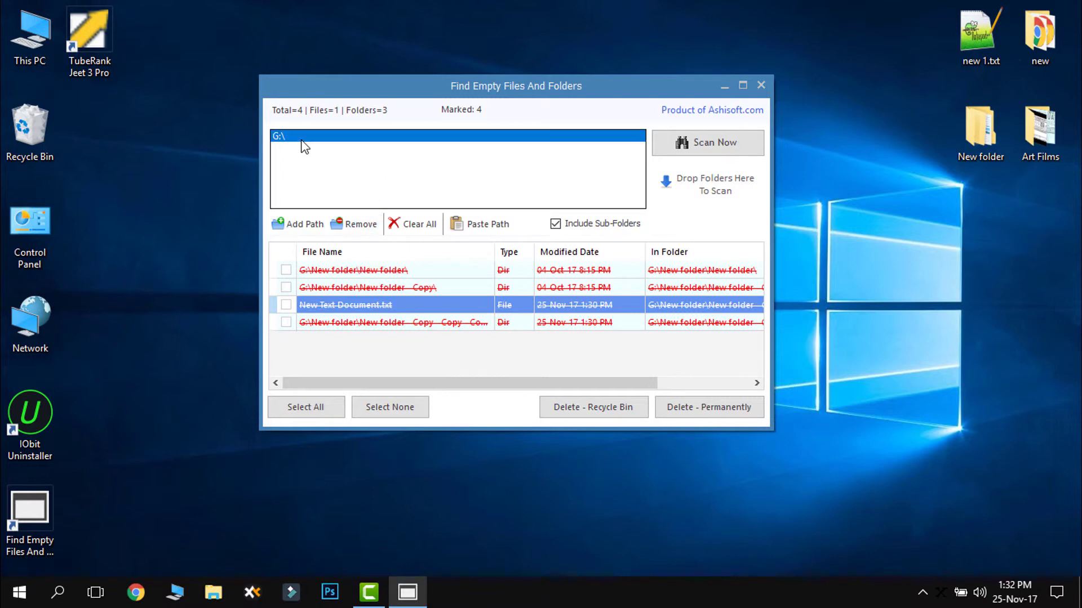
{"action": "left_click", "coordinate": [360, 226]}
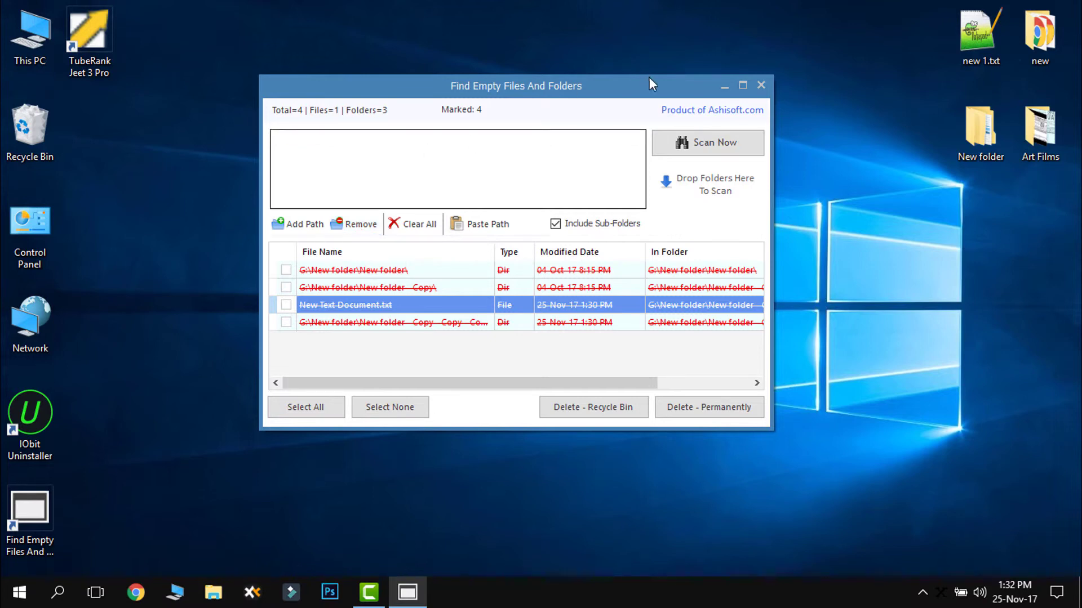
- Open the Ashisoft website from the product link, close the Audio Library tab, and look over the home page
{"action": "left_click", "coordinate": [711, 114]}
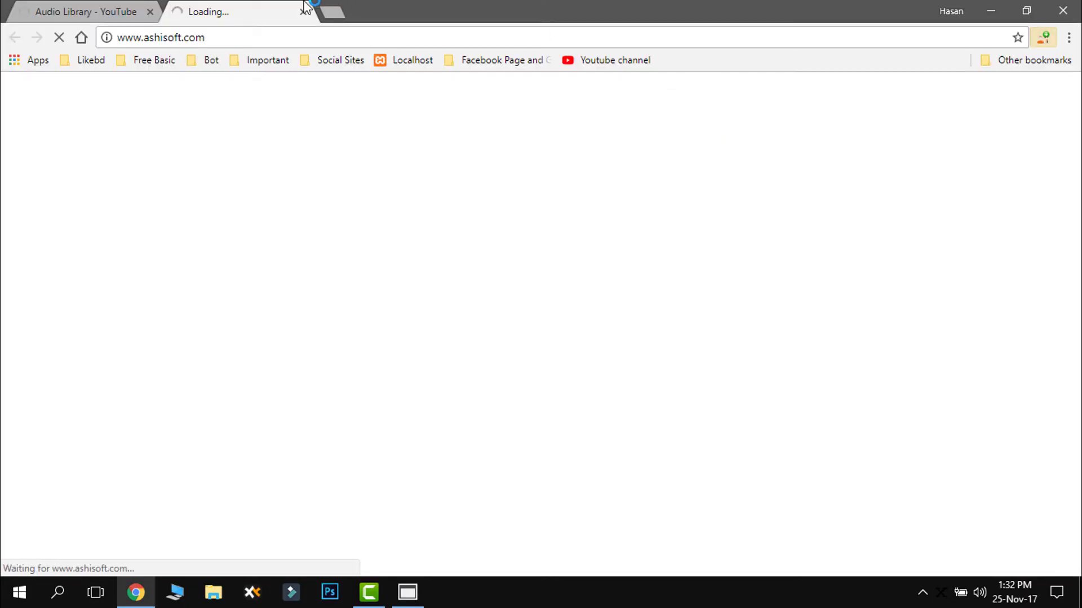
{"action": "left_click", "coordinate": [149, 11]}
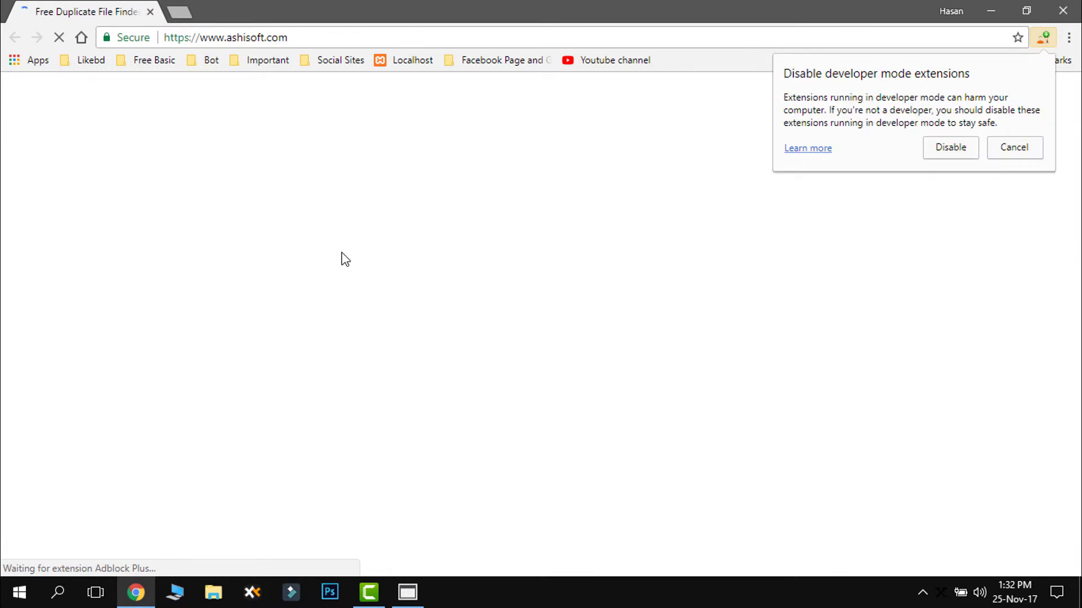
{"action": "left_click", "coordinate": [1014, 147]}
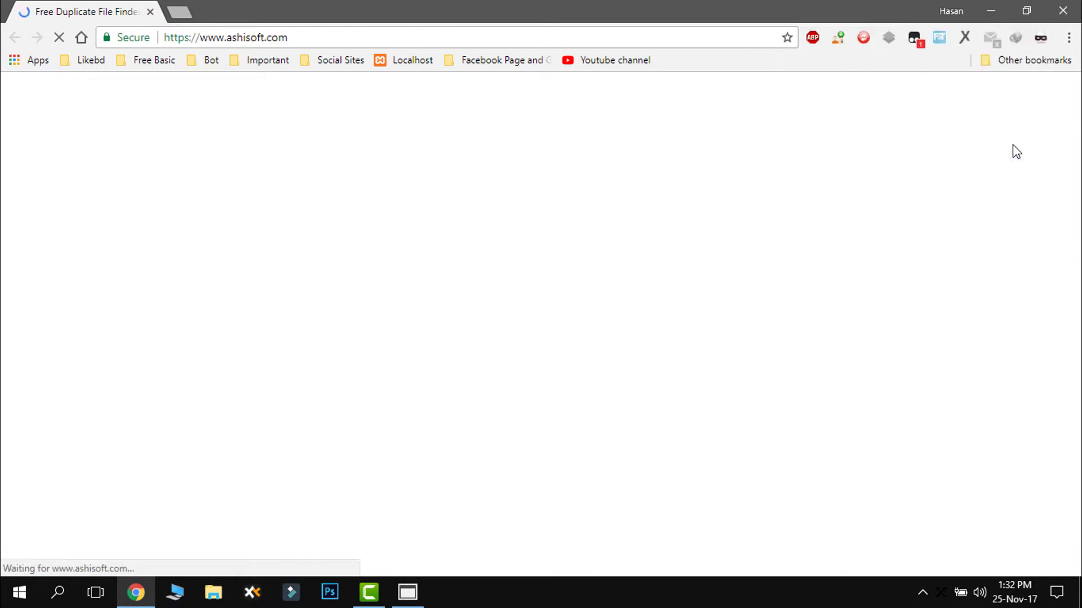
{"action": "left_click_drag", "start_coordinate": [226, 37], "coordinate": [288, 45]}
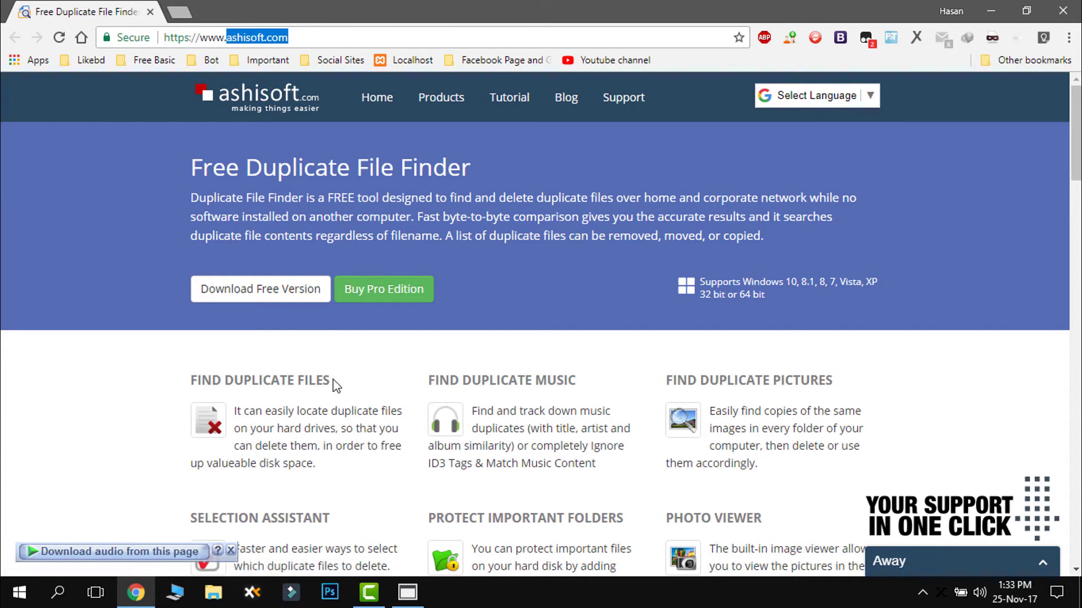
{"action": "scroll", "coordinate": [490, 386], "scroll_direction": "down", "scroll_amount": 1}
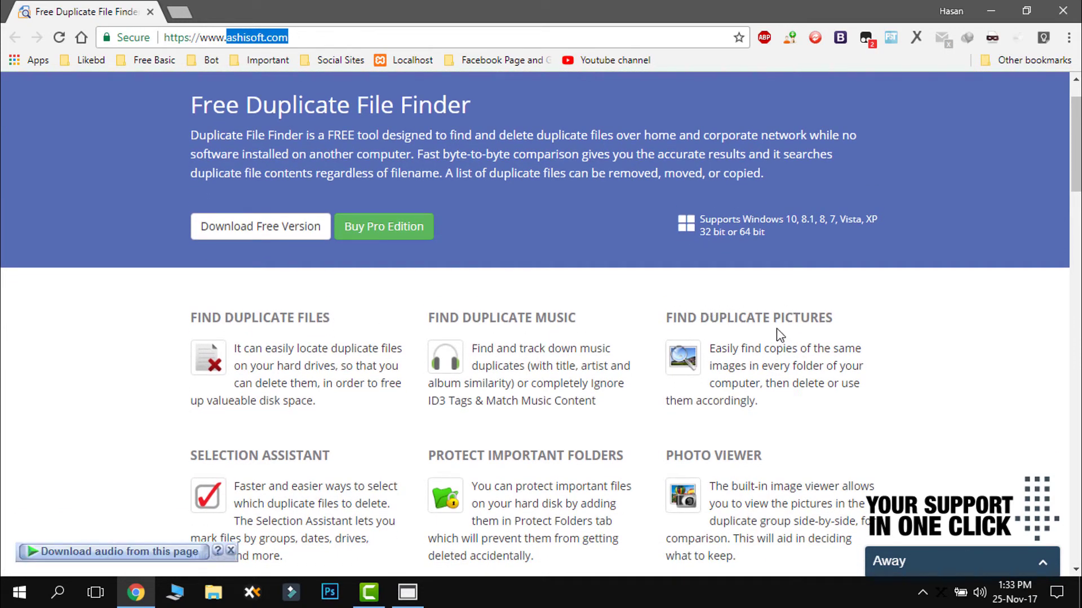
{"action": "scroll", "coordinate": [780, 335], "scroll_direction": "up", "scroll_amount": 1}
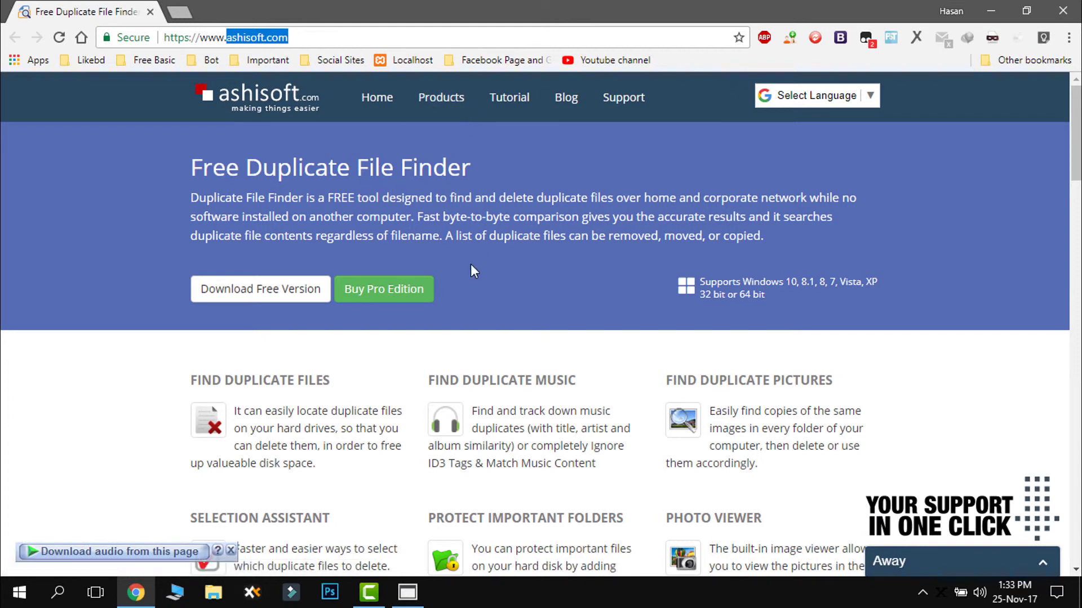
- Find the Find Empty Folders and Files entry on the Ashisoft Products page, and minimize the browser
{"action": "left_click", "coordinate": [440, 104]}
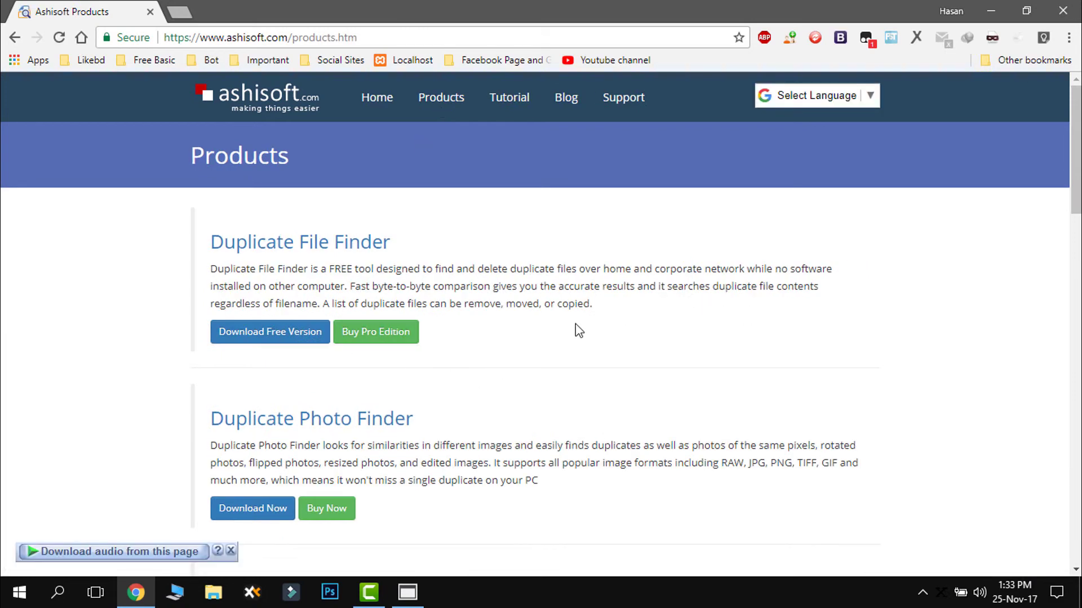
{"action": "scroll", "coordinate": [569, 329], "scroll_direction": "down", "scroll_amount": 3}
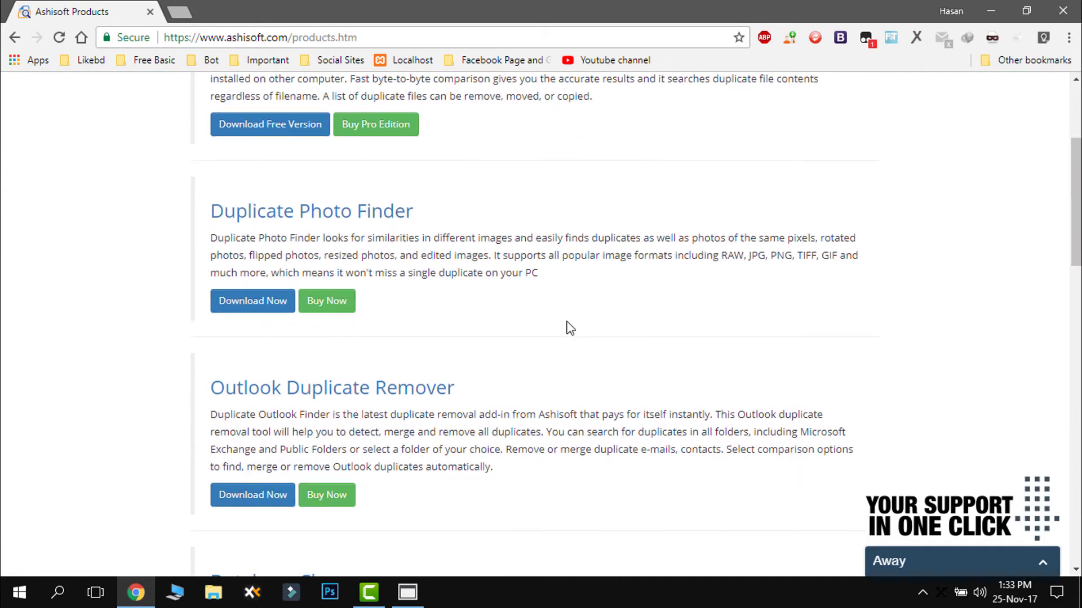
{"action": "scroll", "coordinate": [569, 328], "scroll_direction": "down", "scroll_amount": 7}
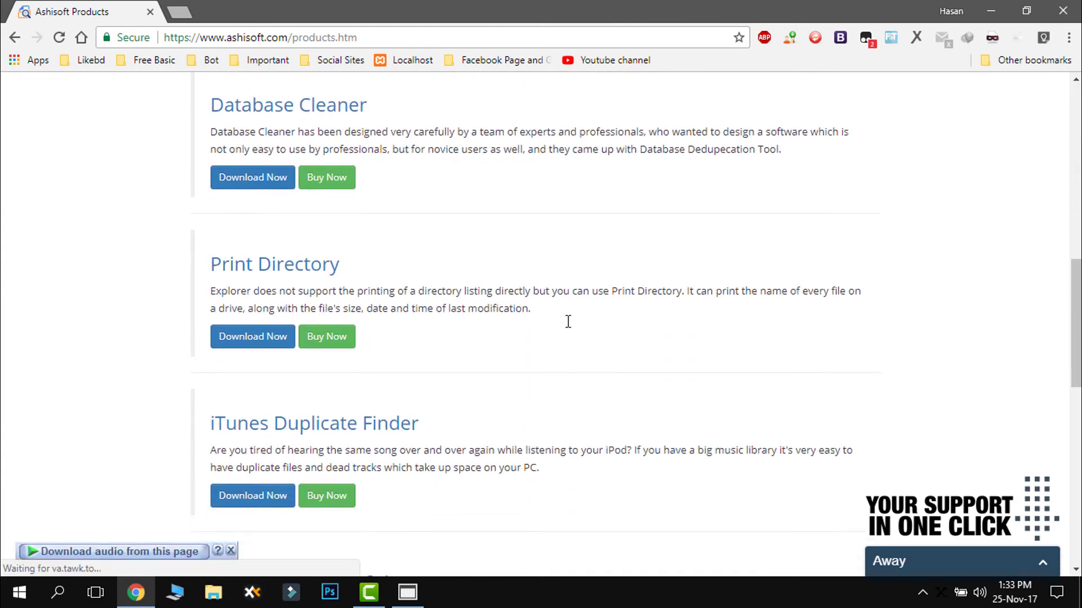
{"action": "scroll", "coordinate": [568, 321], "scroll_direction": "down", "scroll_amount": 7}
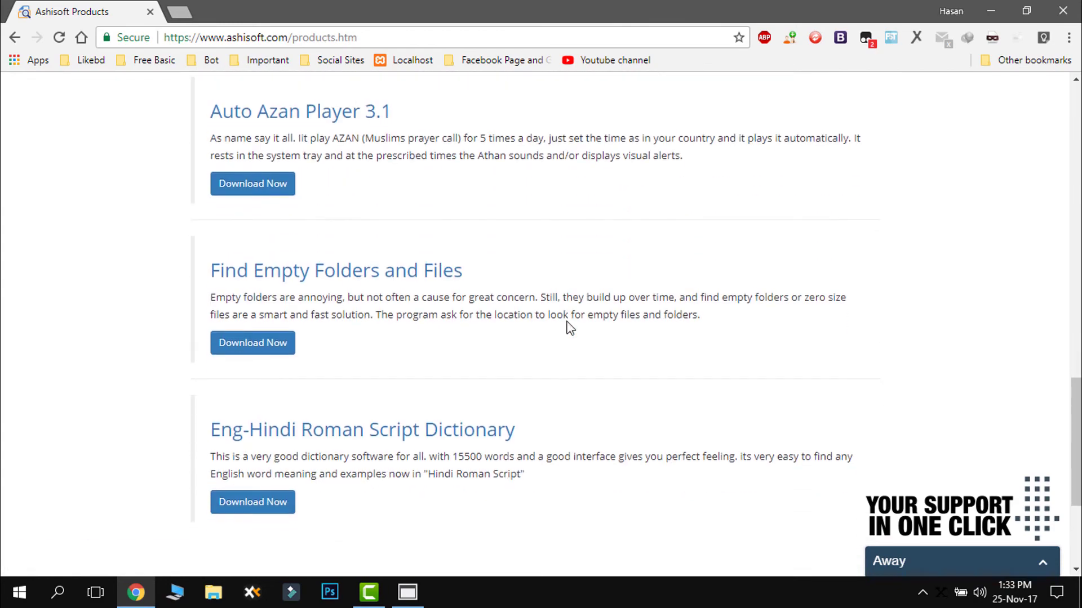
{"action": "scroll", "coordinate": [569, 329], "scroll_direction": "down", "scroll_amount": 1}
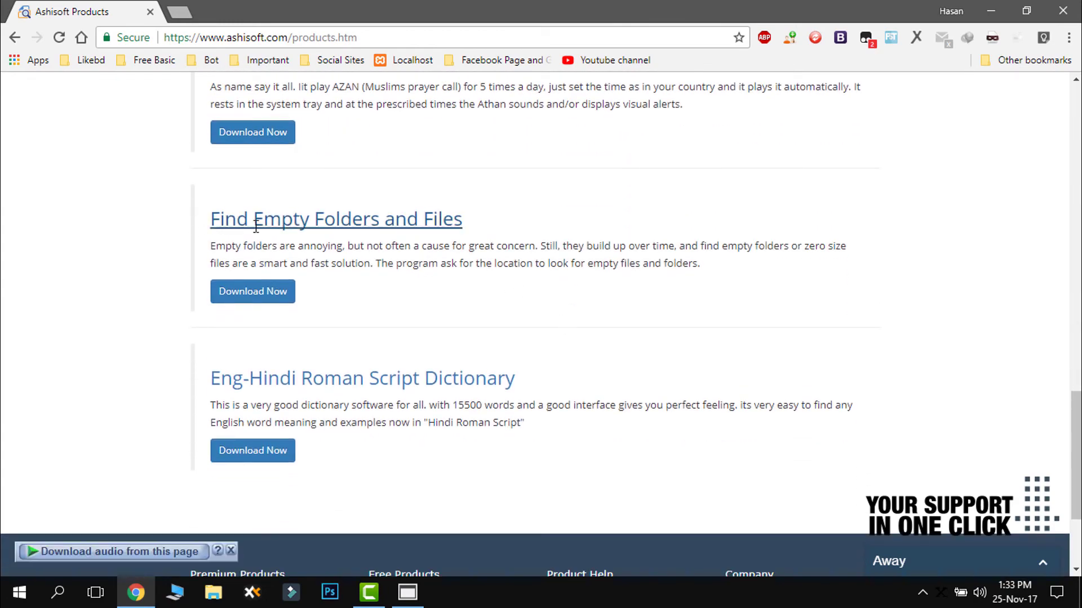
{"action": "left_click_drag", "start_coordinate": [211, 219], "coordinate": [463, 221]}
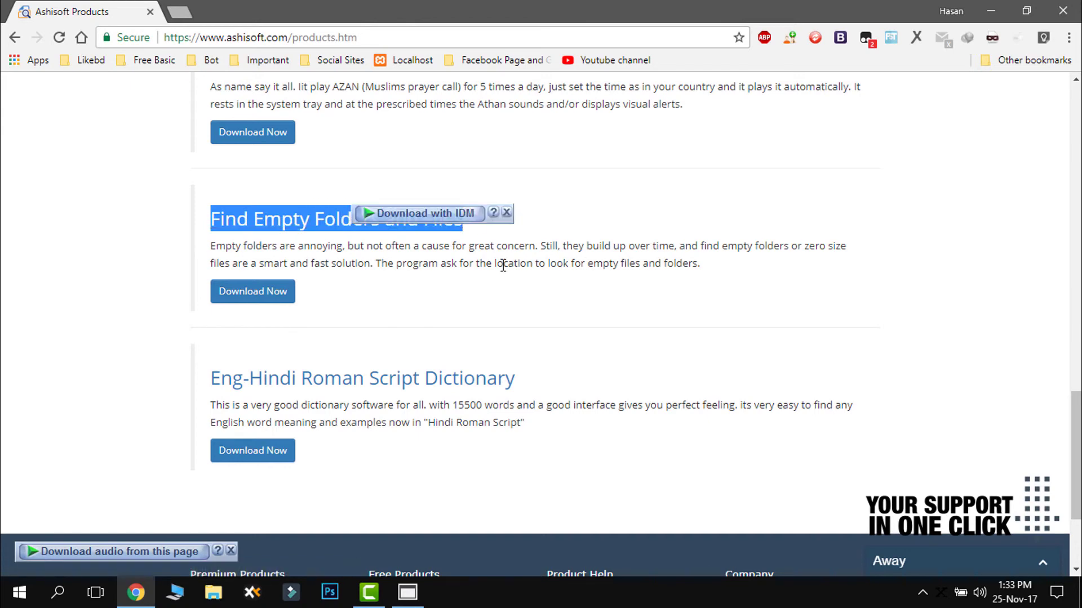
{"action": "left_click", "coordinate": [503, 266]}
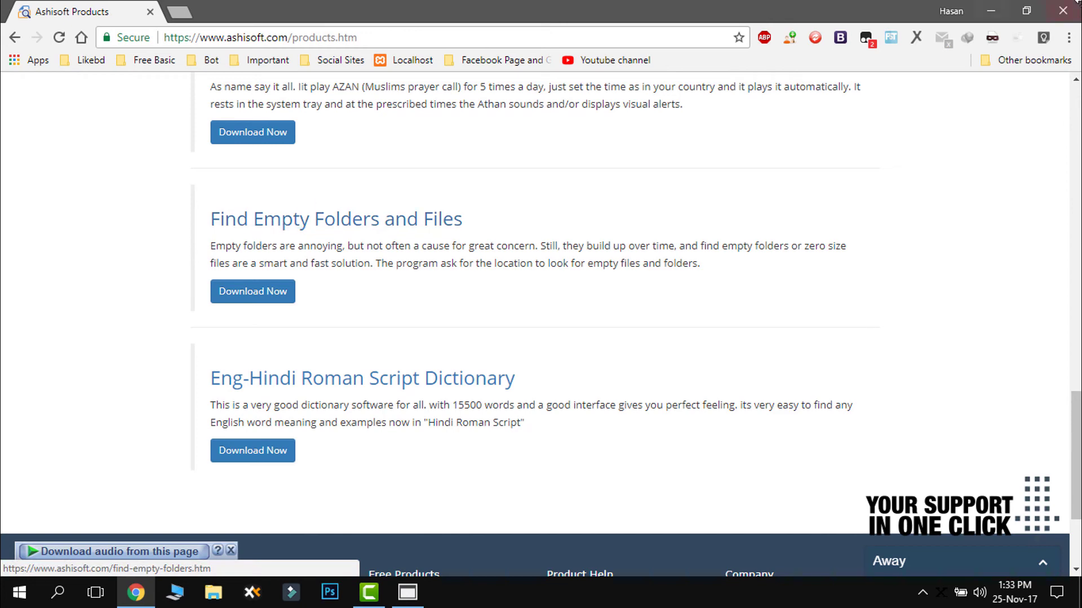
{"action": "left_click", "coordinate": [987, 9]}
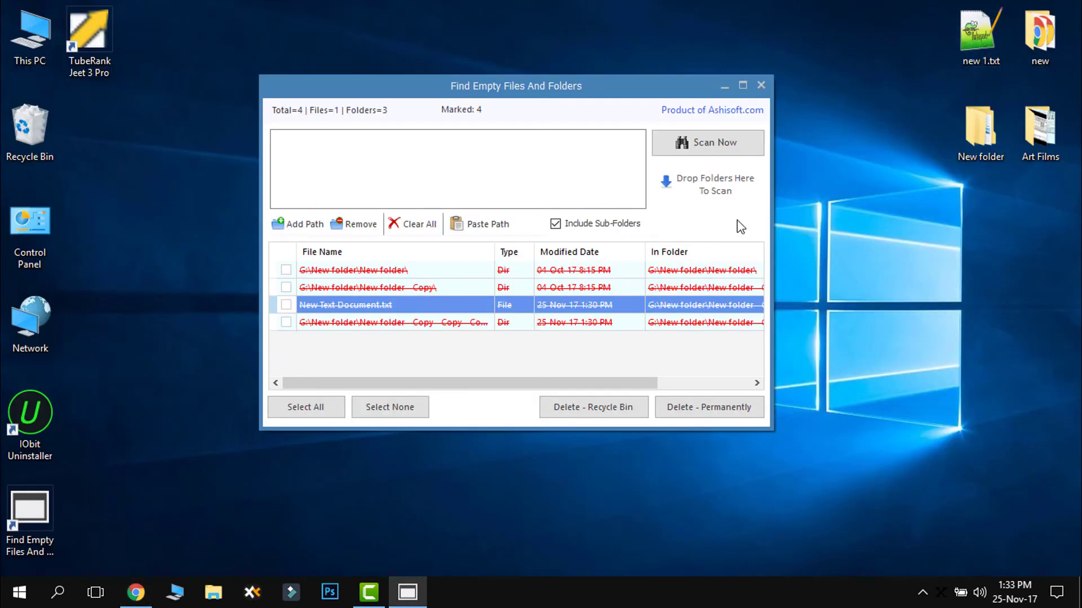